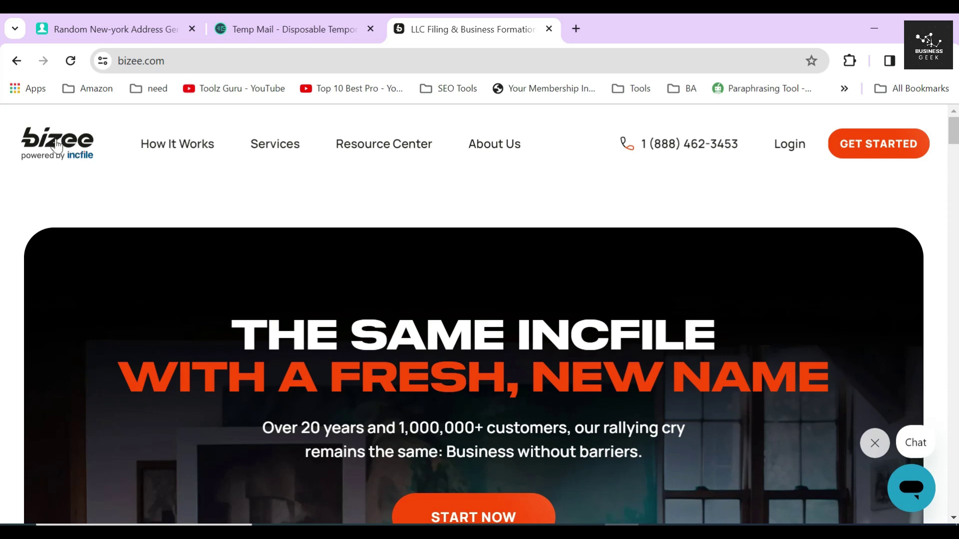
Browse the Bizee home page, highlighting the 1,000,000+ entrepreneurs and Simple Pricing headings.
scroll(489, 219, down, 10)
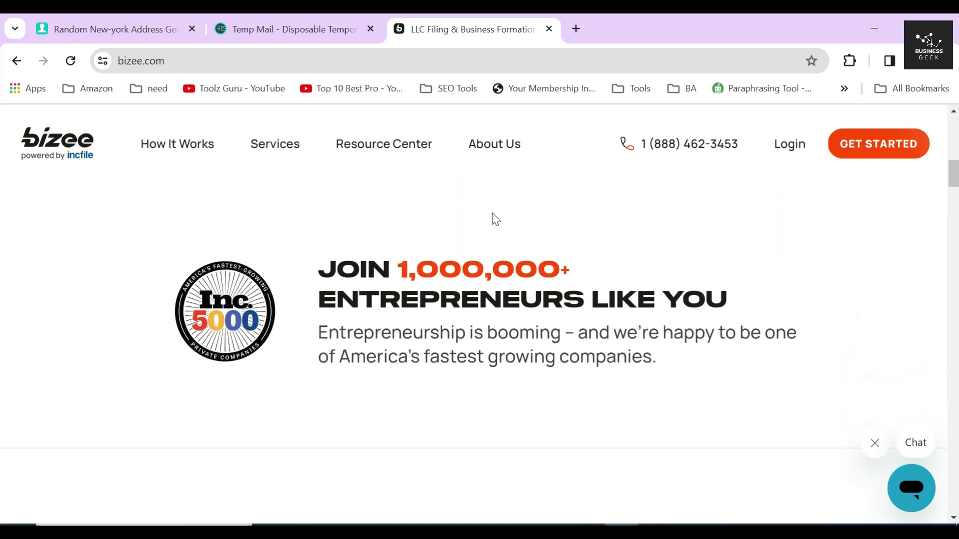
drag(327, 260, 727, 299)
click(572, 333)
scroll(553, 277, down, 15)
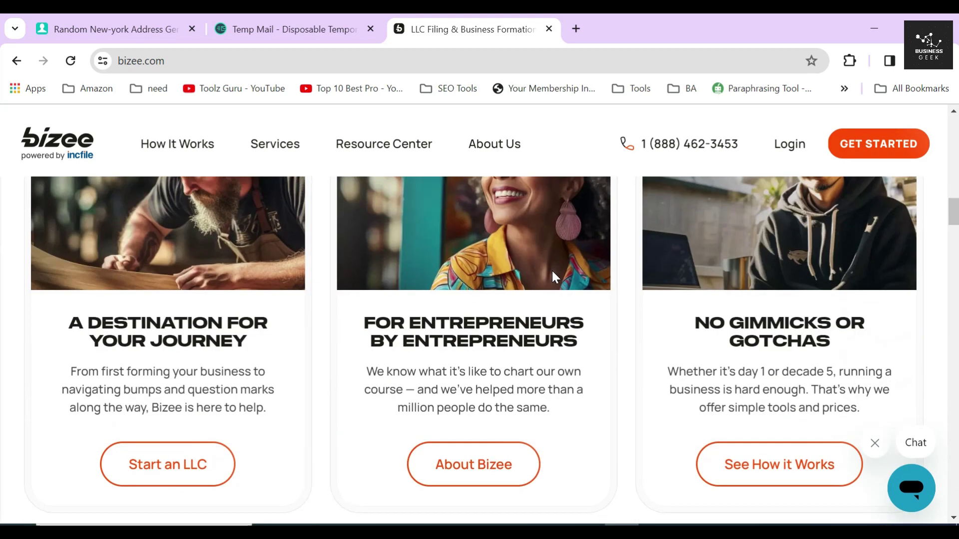
scroll(552, 277, down, 5)
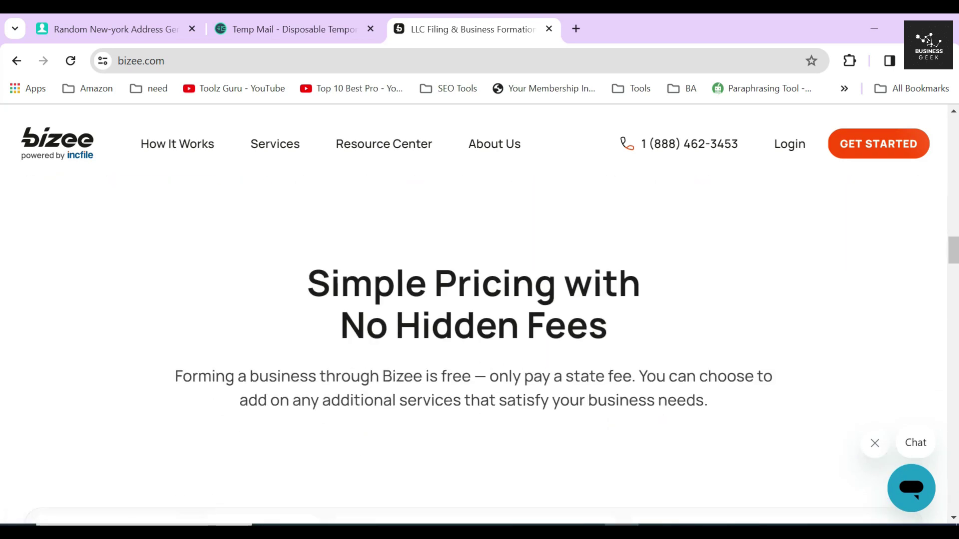
drag(297, 281, 640, 334)
click(464, 347)
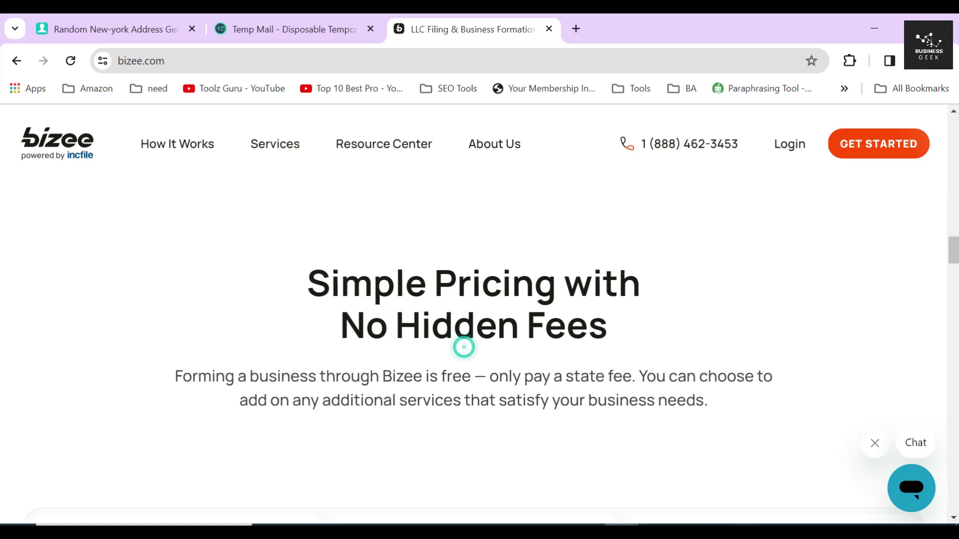
drag(489, 376, 636, 376)
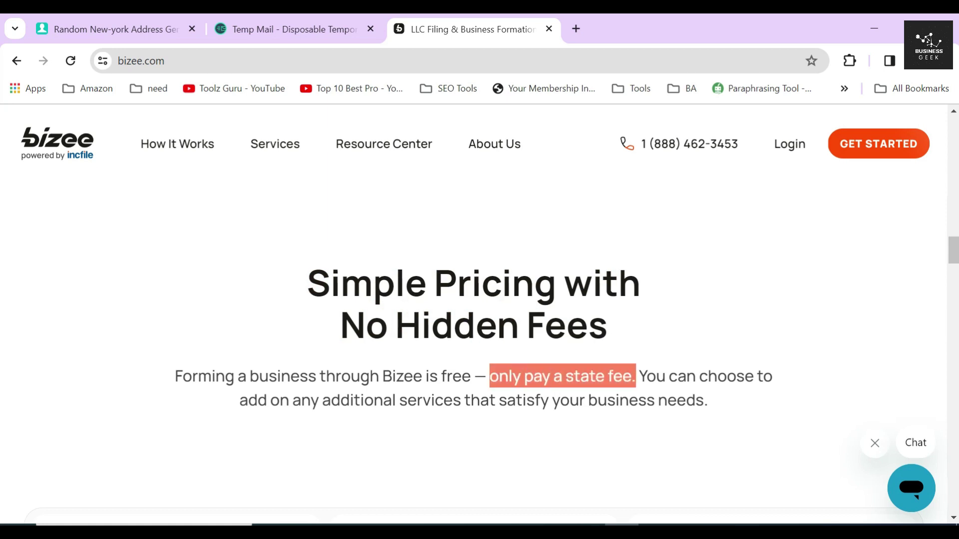
click(679, 343)
drag(954, 216, 953, 124)
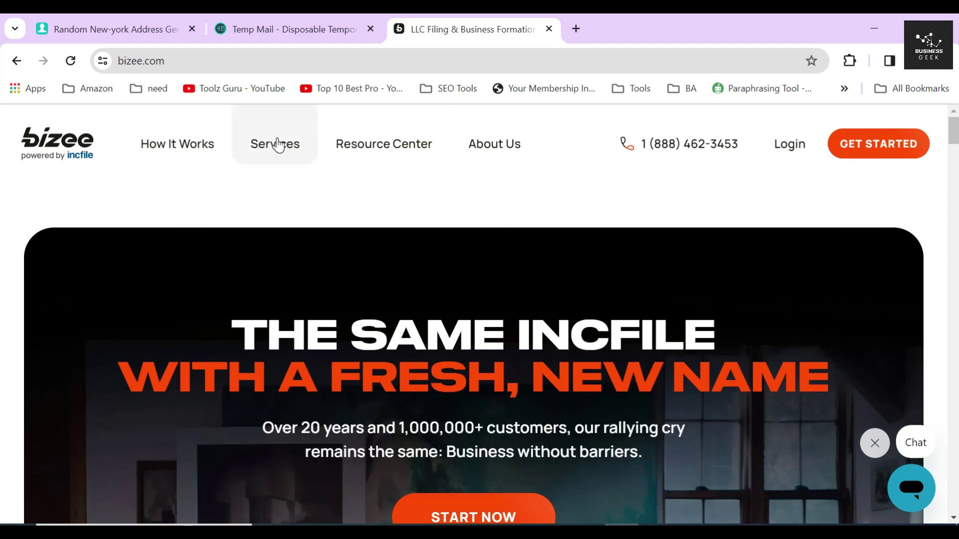
Go to Dissolve Your Company from Services and scroll down to the Dissolution form.
click(278, 144)
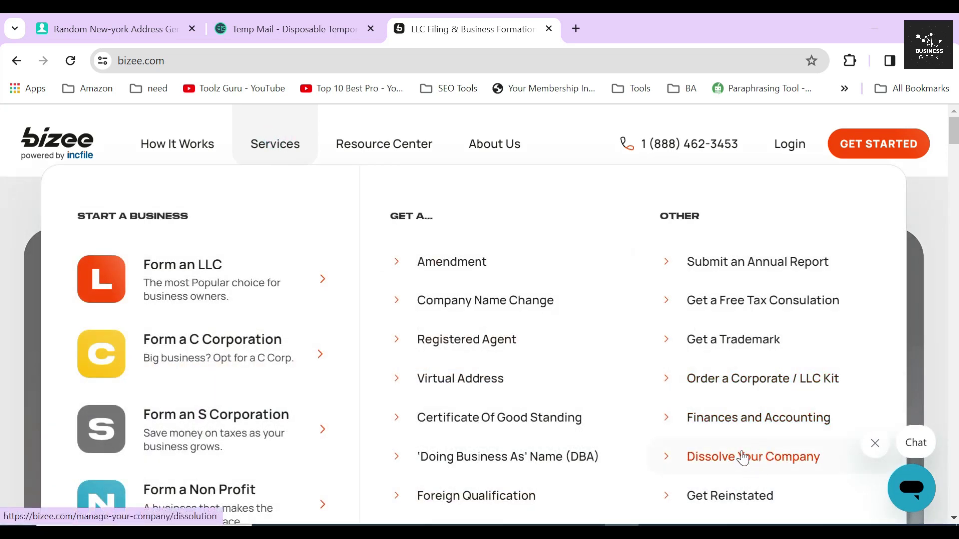
click(742, 456)
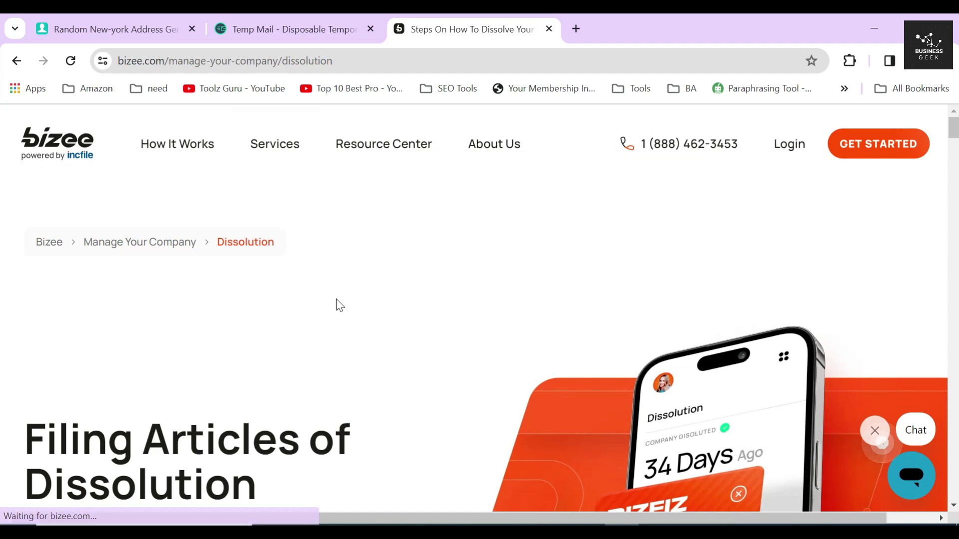
scroll(299, 295, down, 4)
drag(22, 210, 325, 278)
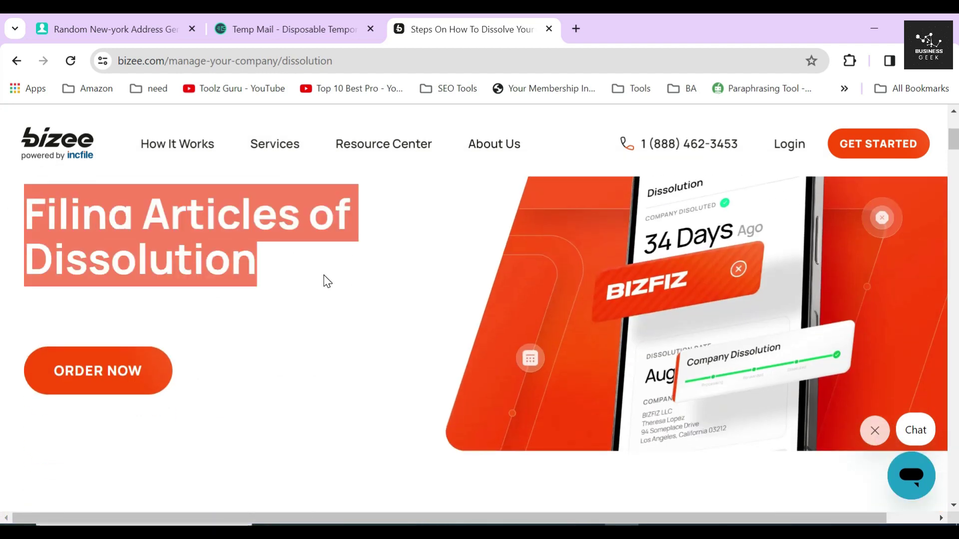
click(325, 276)
scroll(325, 276, down, 10)
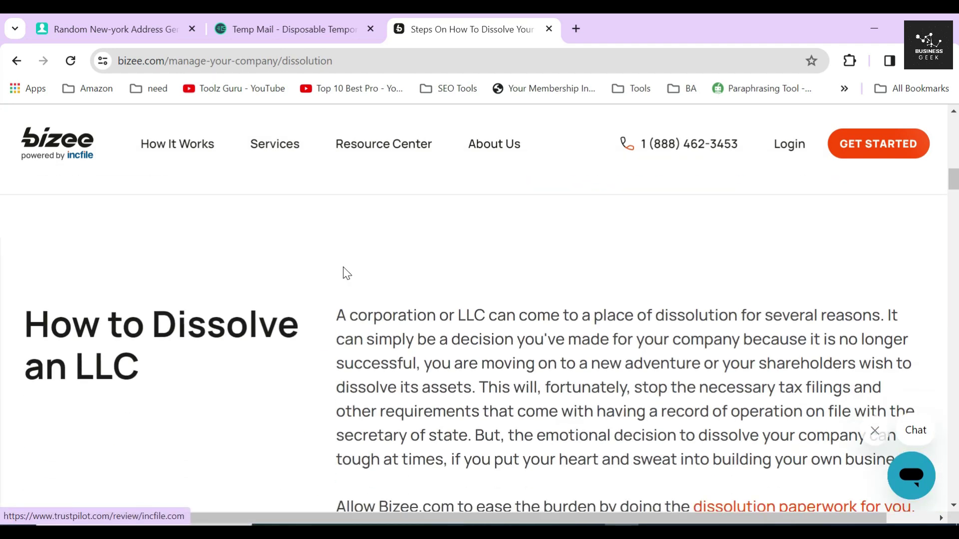
scroll(344, 272, down, 3)
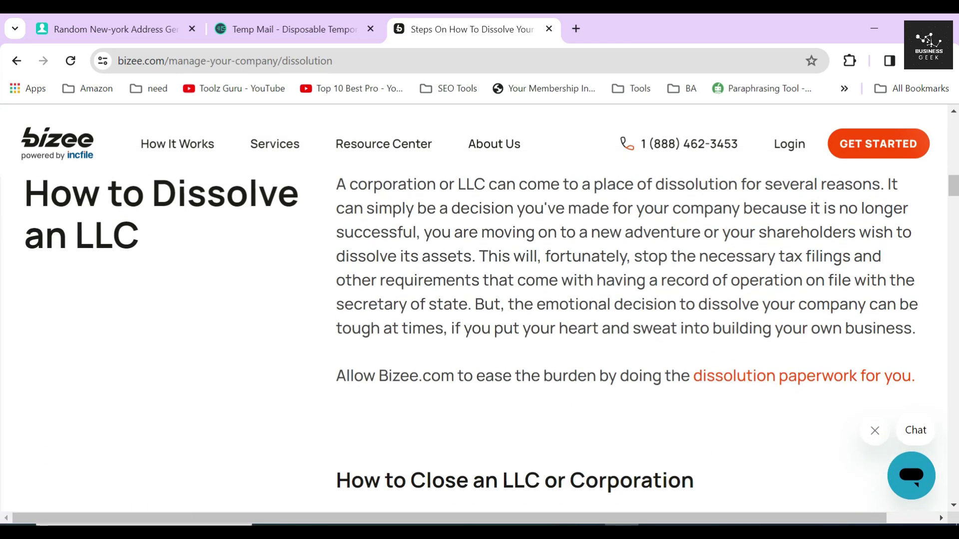
drag(20, 195, 171, 246)
scroll(397, 295, down, 5)
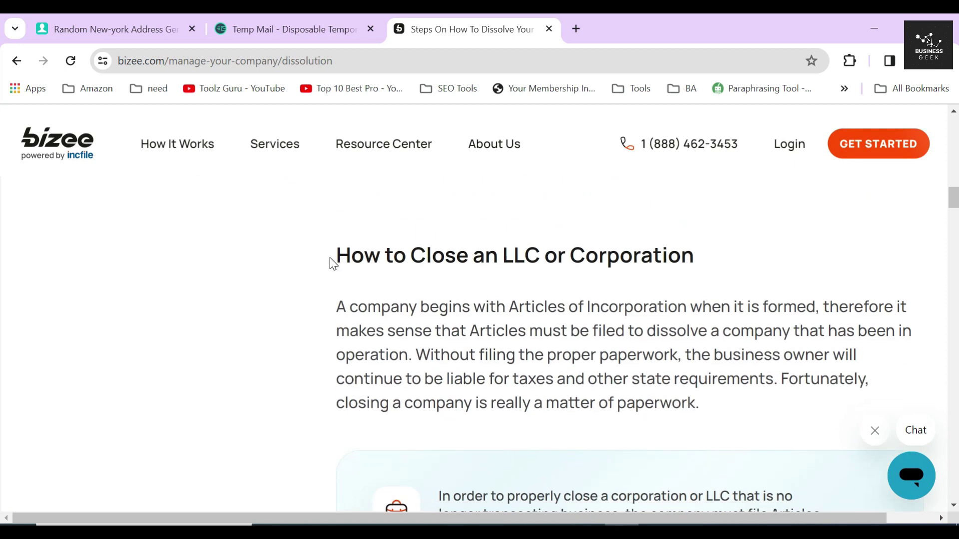
drag(328, 256, 812, 258)
scroll(813, 258, down, 20)
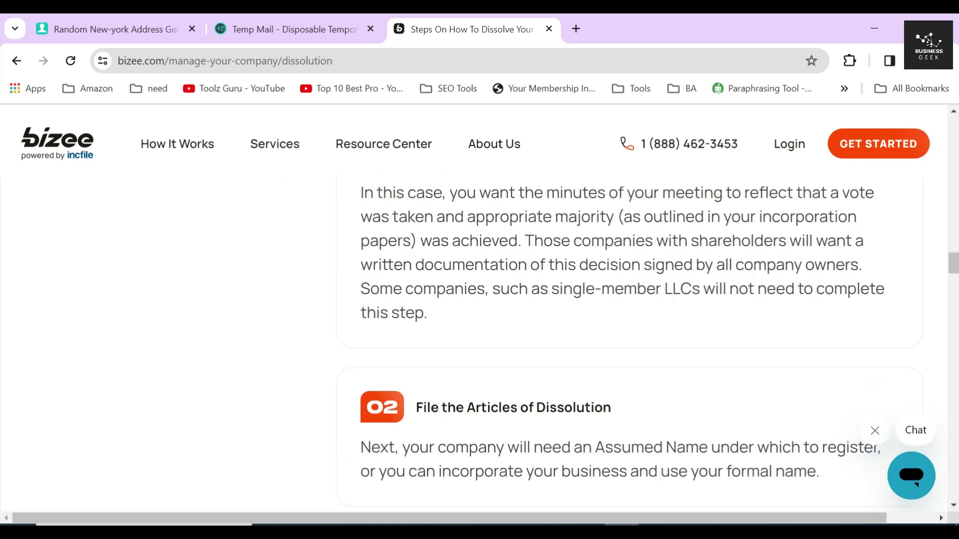
scroll(672, 313, up, 20)
Choose LLC as the Entity Type in the Dissolution form.
drag(672, 285, 828, 280)
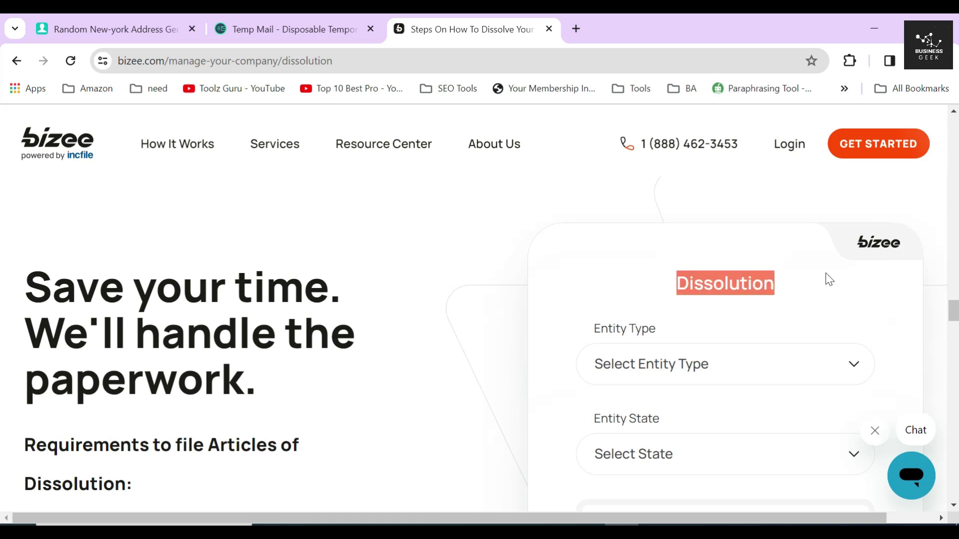
drag(676, 329, 579, 325)
scroll(582, 315, down, 2)
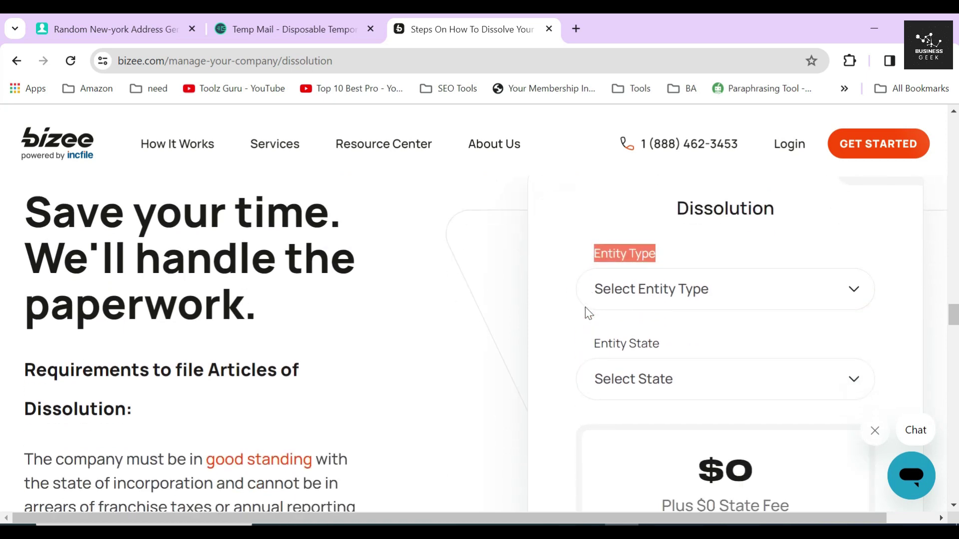
click(642, 293)
click(644, 338)
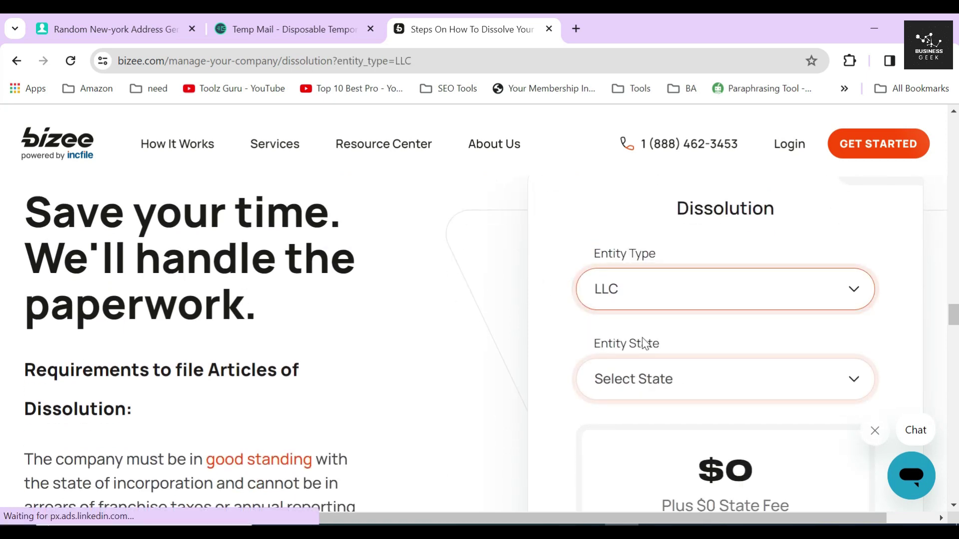
Set Entity State to New York, revealing $149 plus the $85 state fee.
scroll(561, 252, down, 2)
click(635, 315)
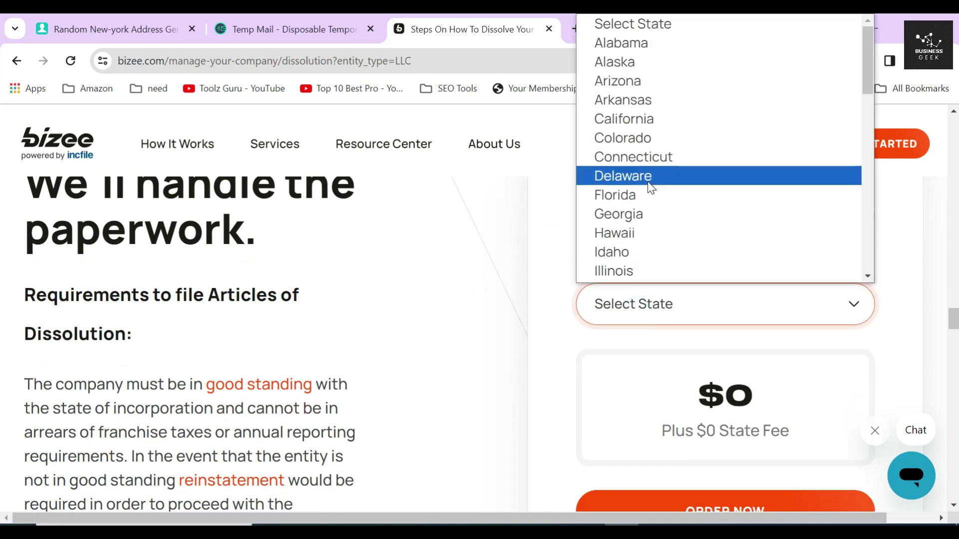
scroll(651, 195, down, 10)
scroll(653, 195, down, 2)
scroll(653, 190, up, 3)
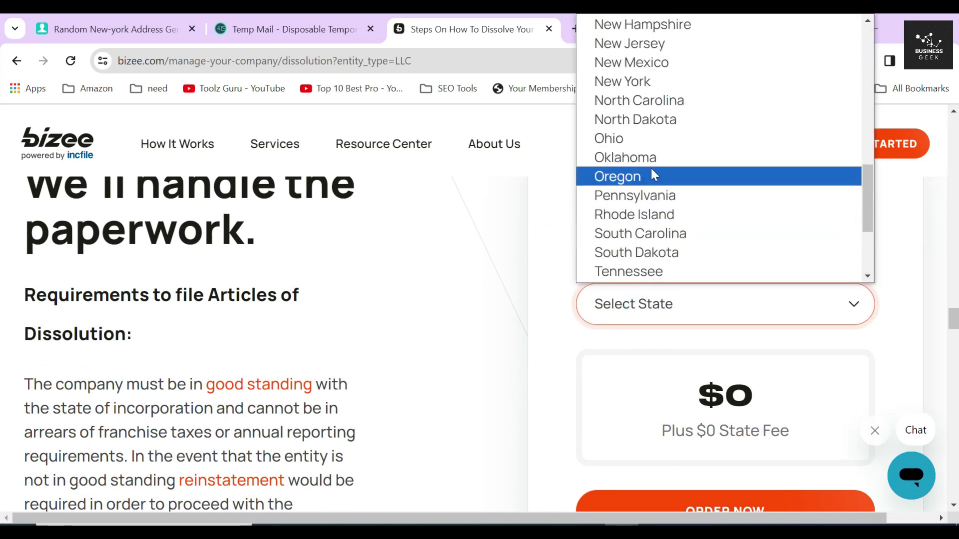
click(675, 76)
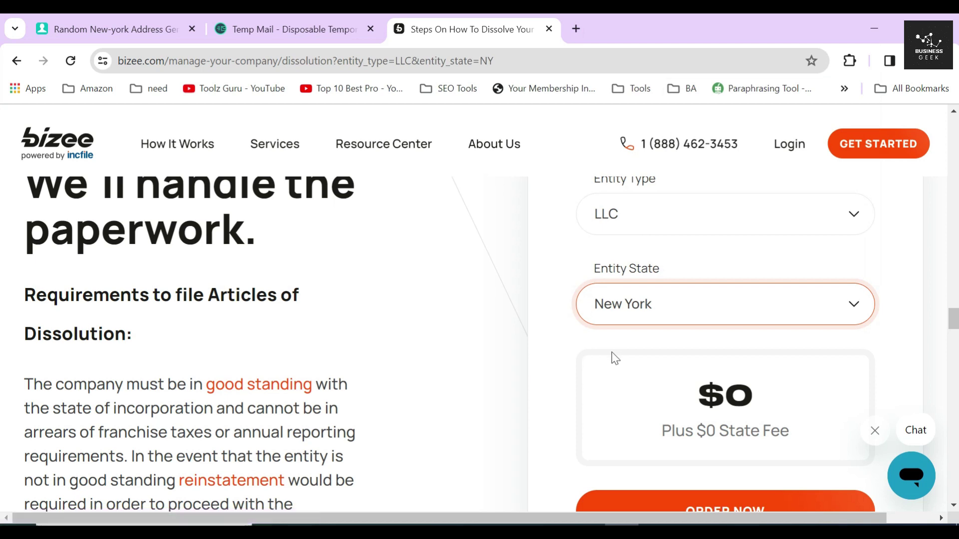
scroll(554, 310, down, 2)
drag(667, 328, 787, 325)
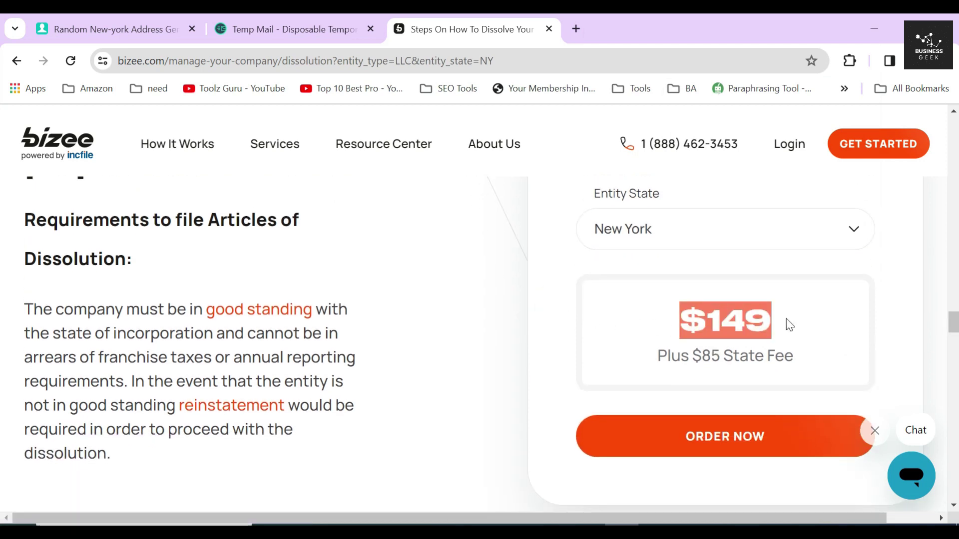
scroll(714, 322, down, 3)
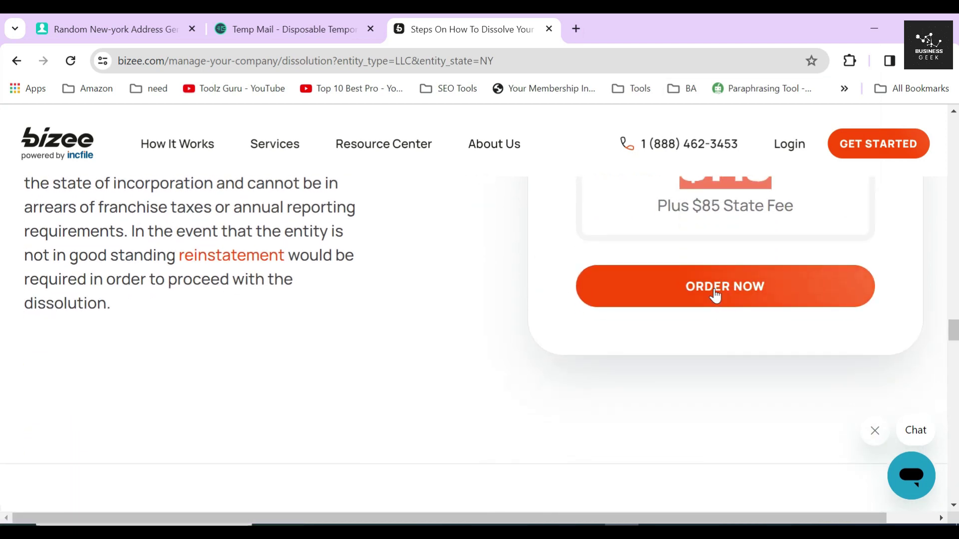
Order the New York LLC dissolution, reaching the Contact Information section.
click(714, 291)
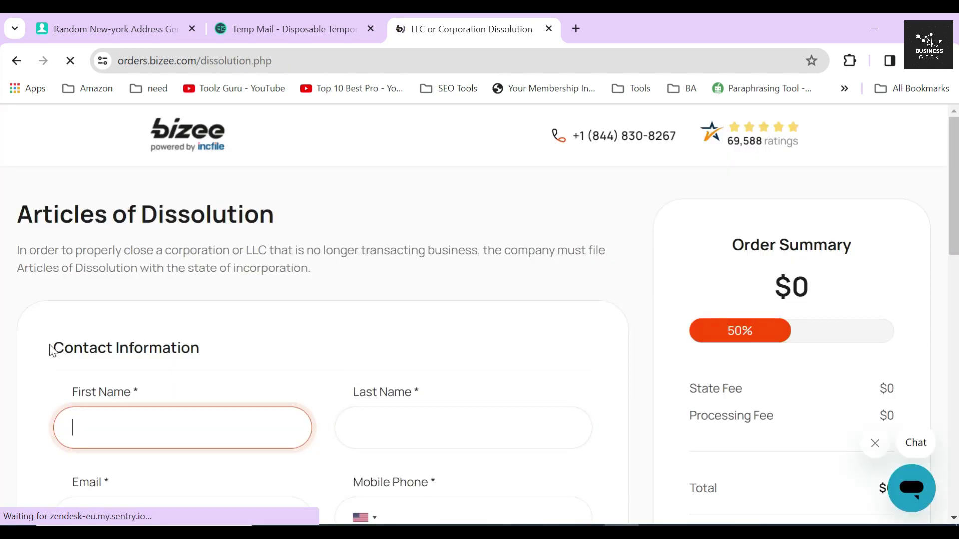
drag(52, 347, 229, 346)
drag(15, 217, 276, 218)
click(210, 338)
scroll(220, 332, down, 1)
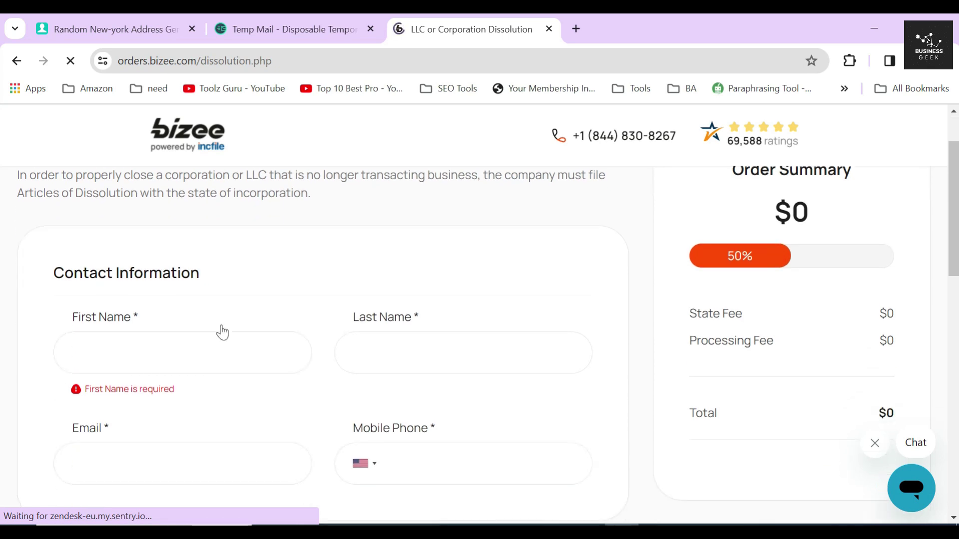
Enter the contact's first name and last name.
click(220, 345)
text(Dd)
key(Tab)
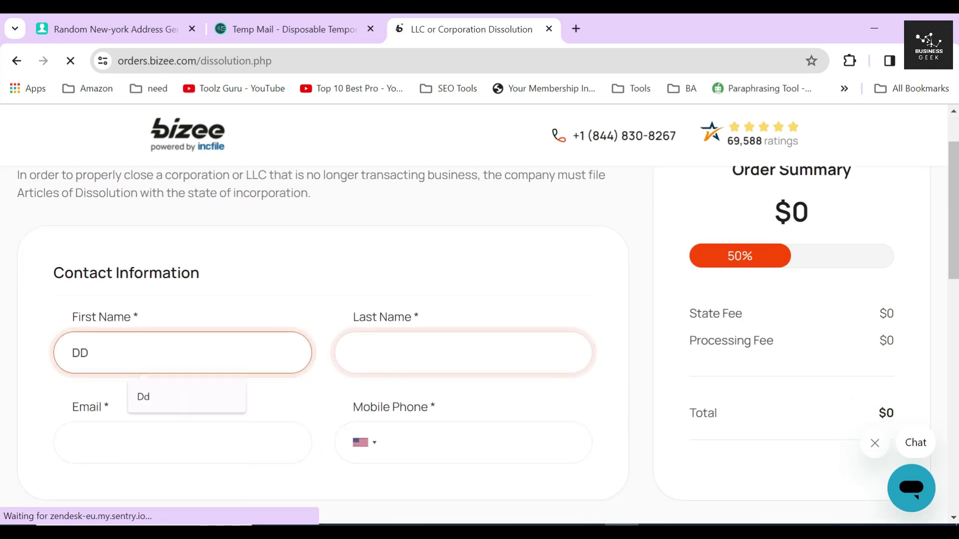
text(FH)
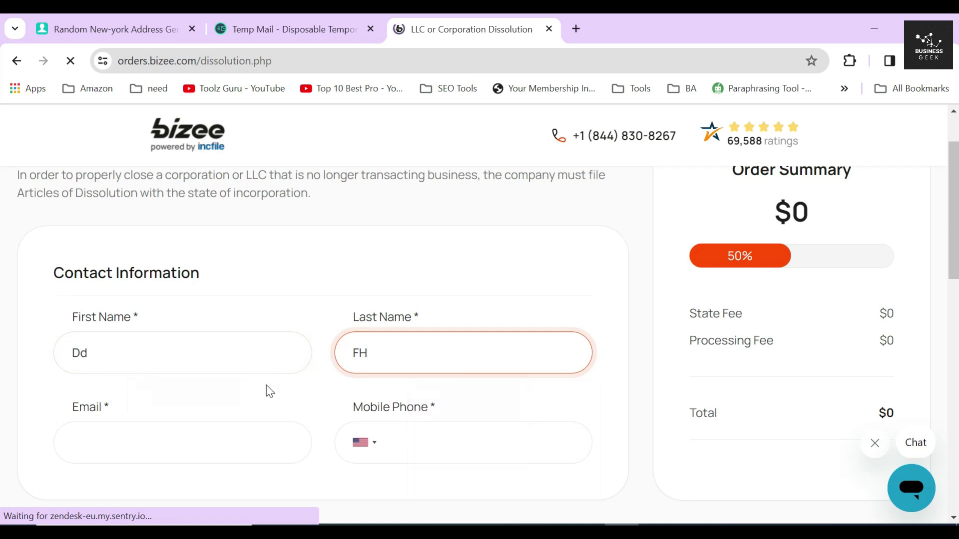
Copy the temporary e-mail address from Temp Mail and paste it into Email.
click(274, 30)
click(623, 256)
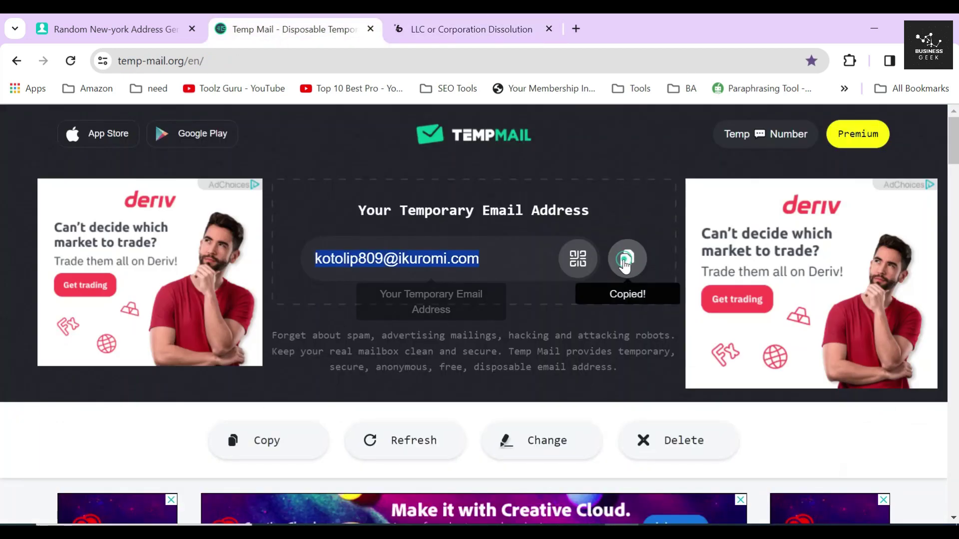
click(83, 23)
click(273, 29)
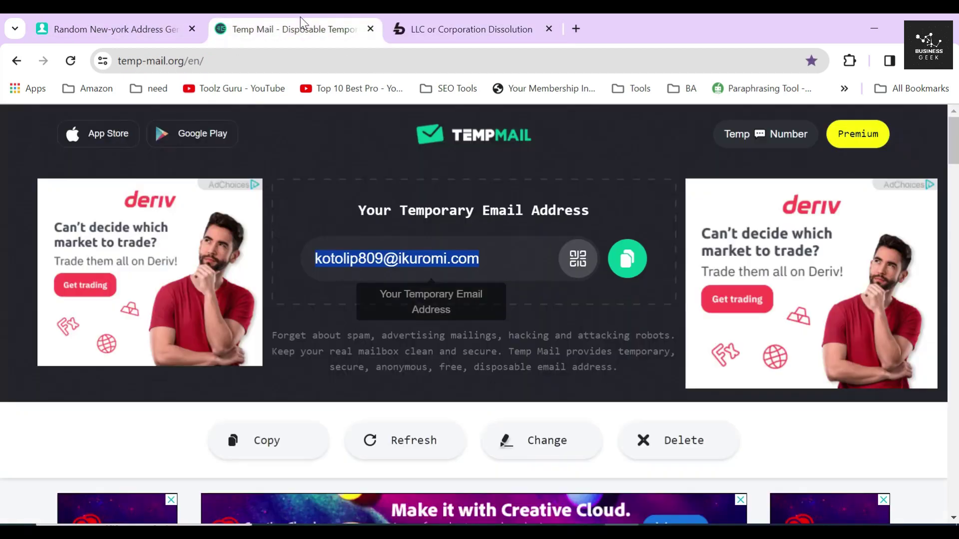
click(451, 31)
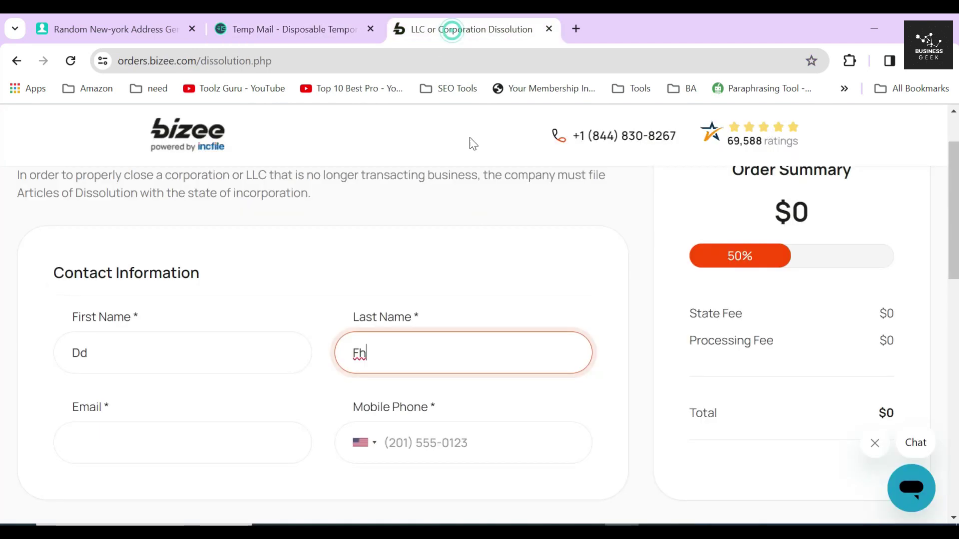
click(295, 428)
key(ctrl+v)
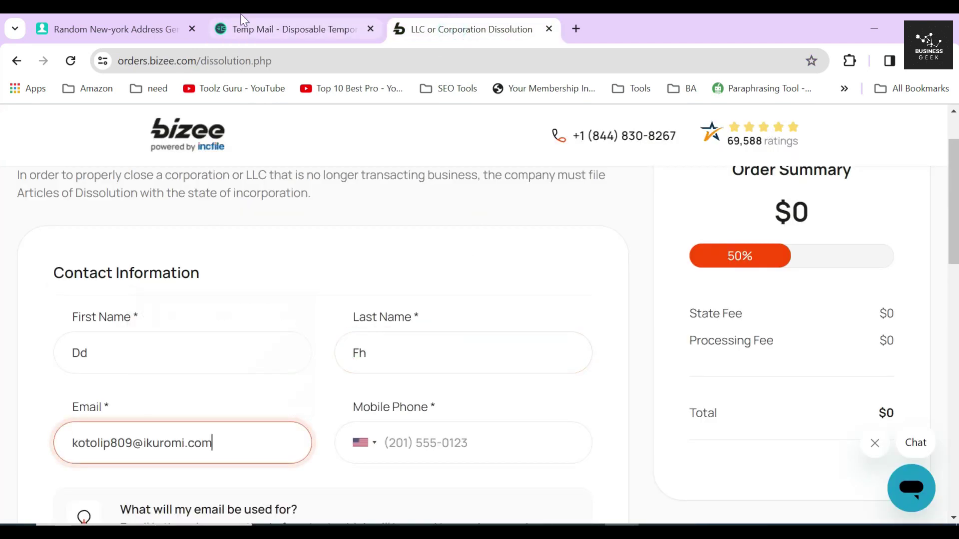
Copy the generated mobile number and paste it into Mobile Phone.
click(175, 30)
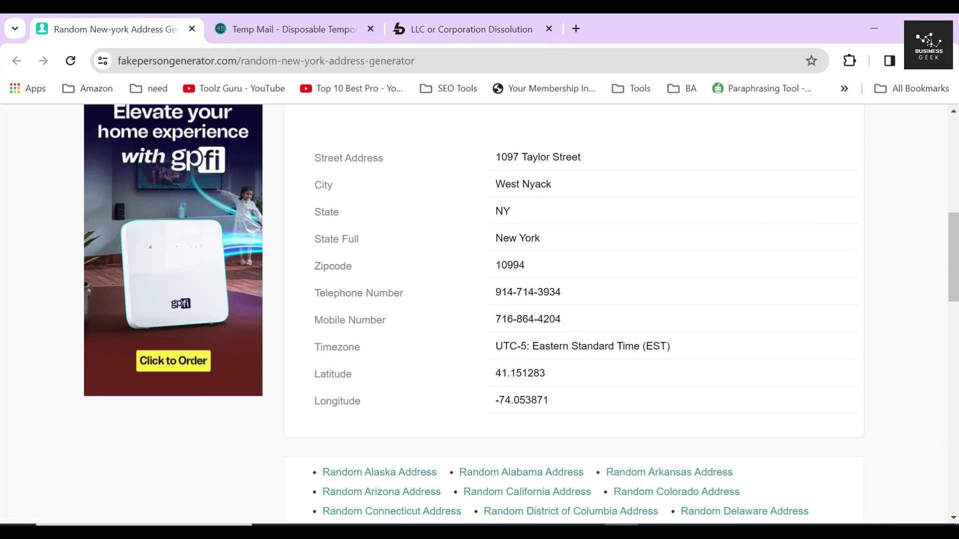
click(528, 319)
click(543, 19)
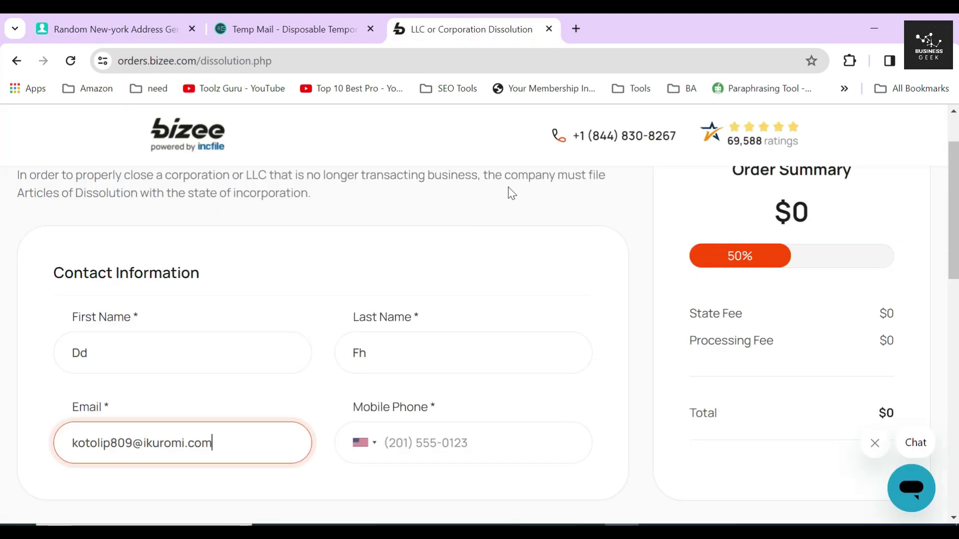
click(579, 443)
key(ctrl+v)
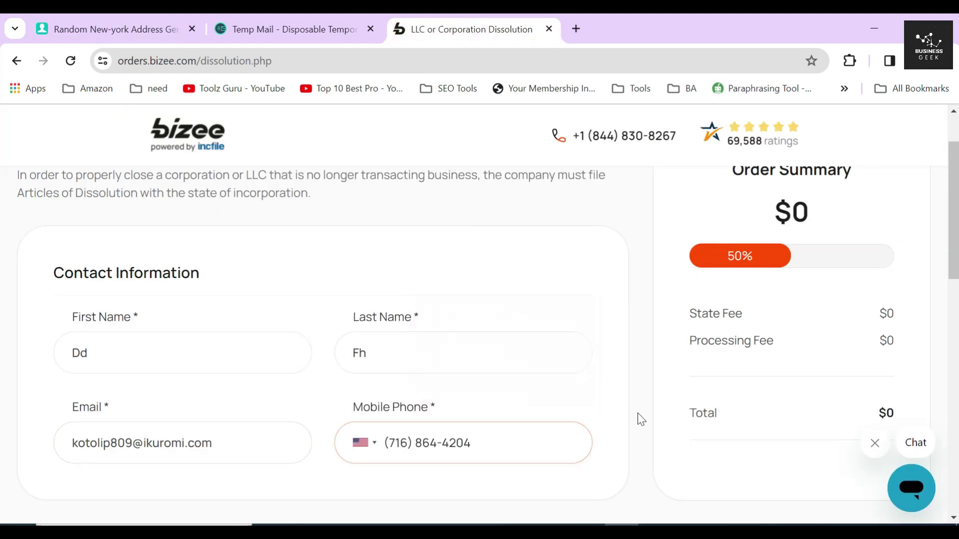
Set Entity Type to LLC and State of Formation to New York.
scroll(634, 409, down, 6)
triple_click(120, 270)
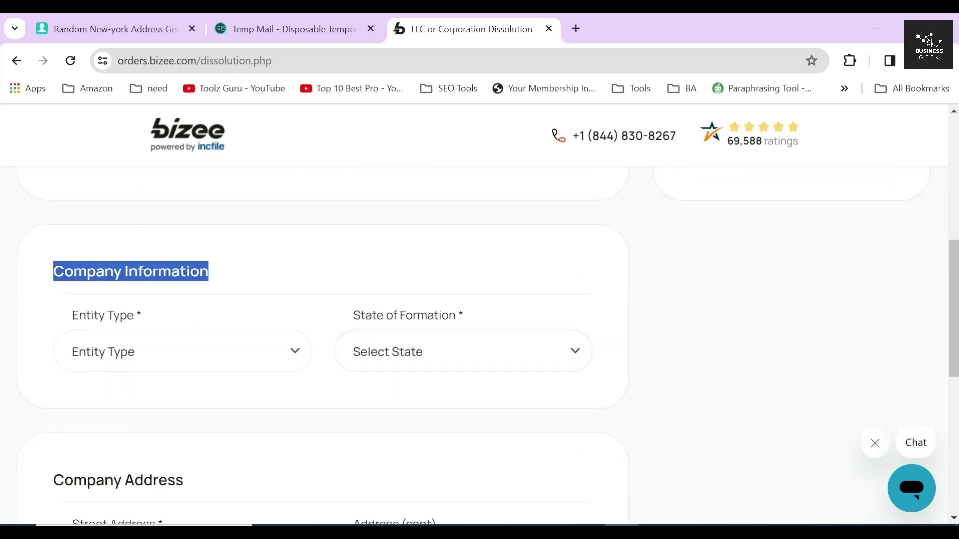
click(159, 352)
click(145, 397)
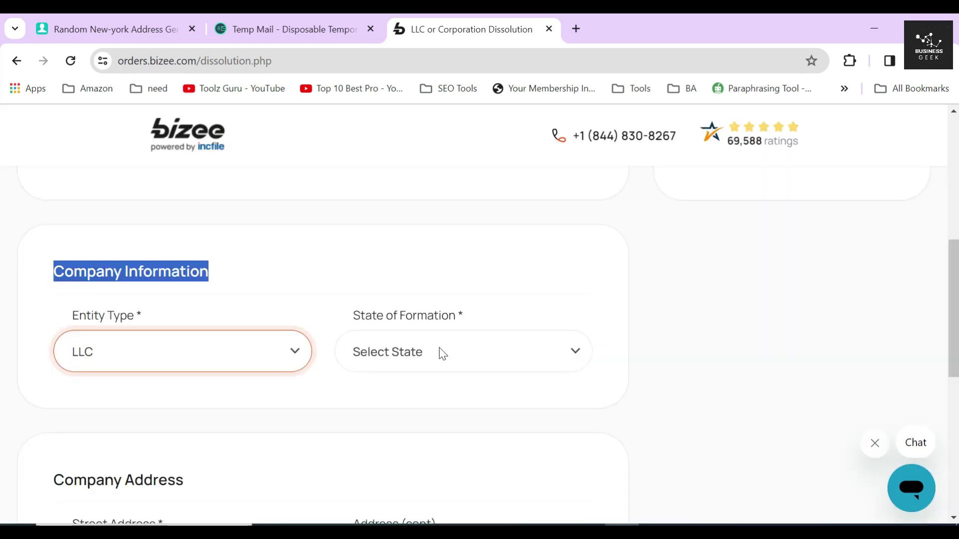
click(443, 353)
scroll(412, 243, down, 10)
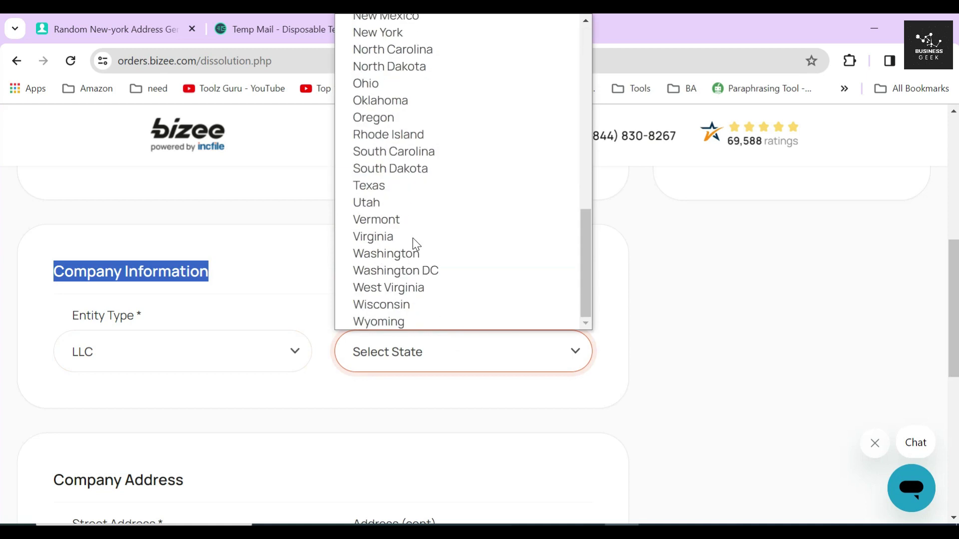
scroll(409, 125, up, 3)
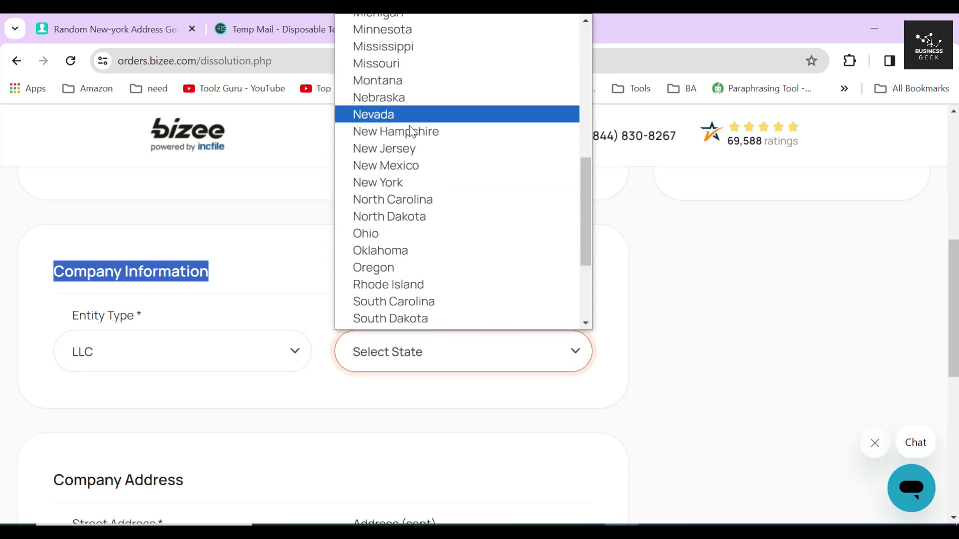
click(405, 183)
Fill in company name SMITH MARKETING and choose the LLC designator.
click(278, 434)
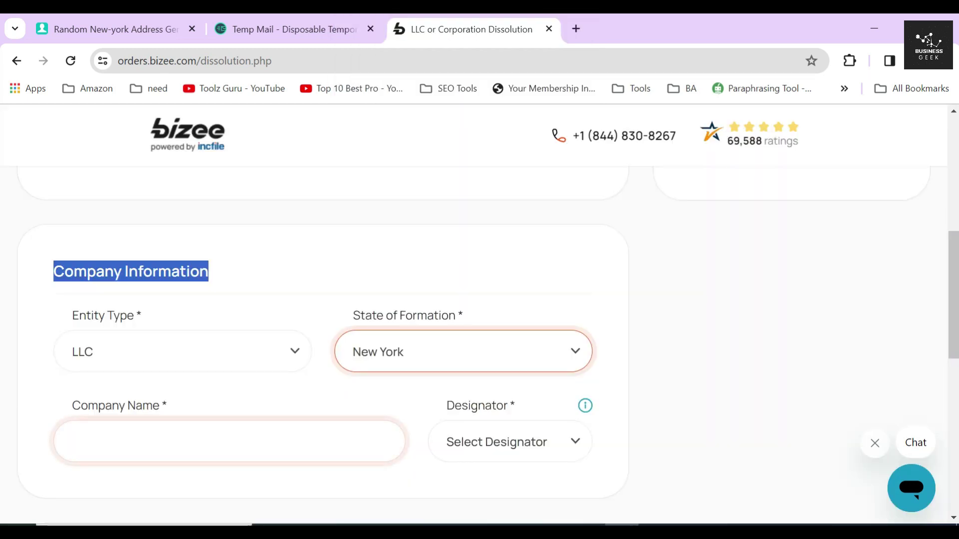
click(172, 483)
scroll(475, 280, down, 3)
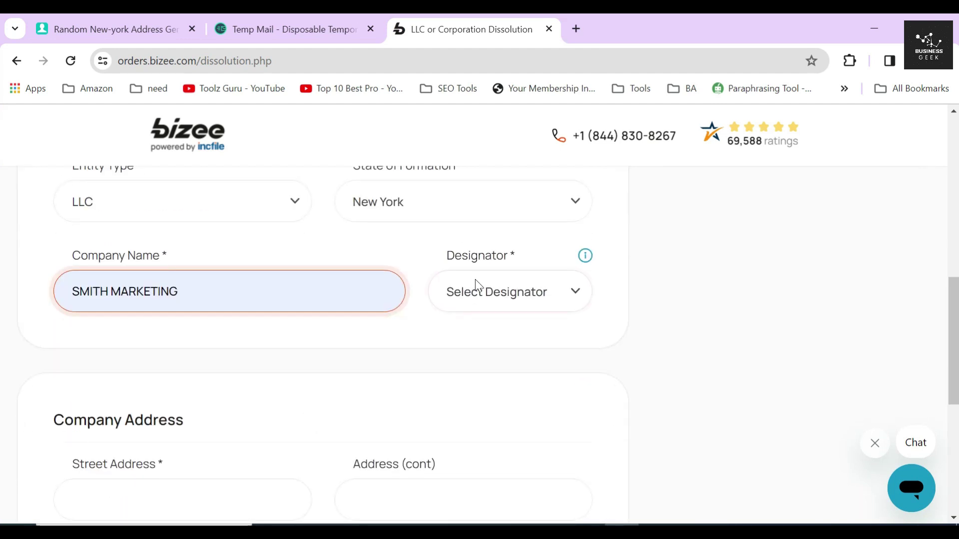
click(475, 280)
click(463, 355)
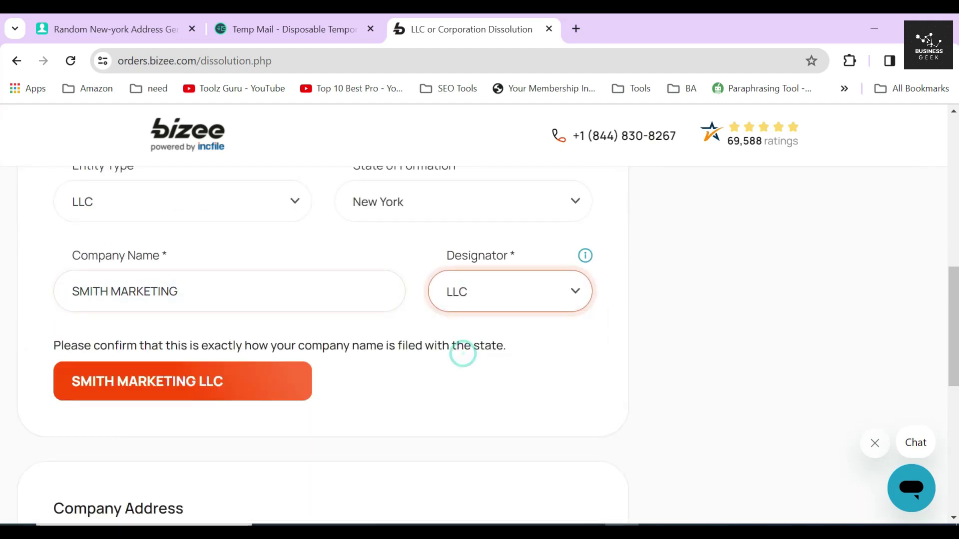
Check the confirmed filed name SMITH MARKETING LLC.
click(162, 290)
drag(203, 290, 55, 288)
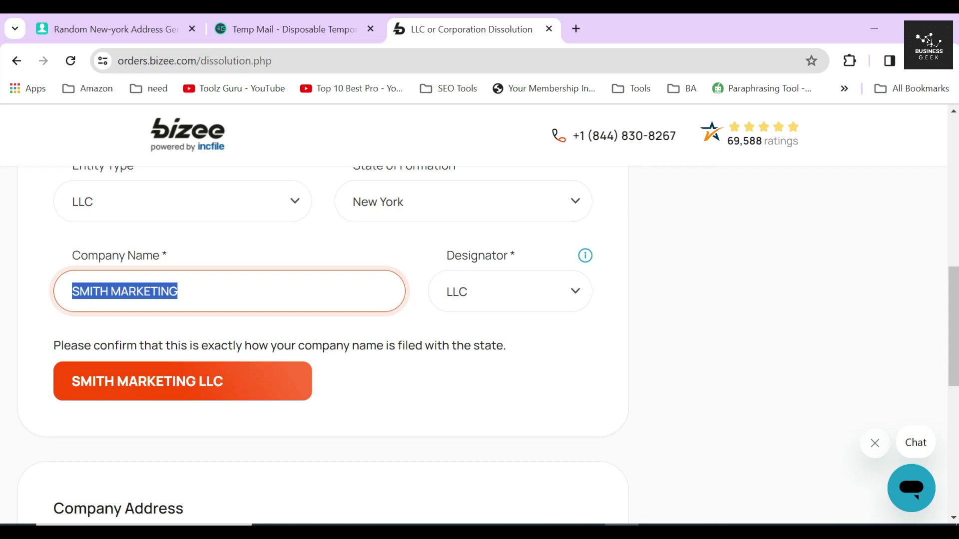
drag(223, 381, 71, 381)
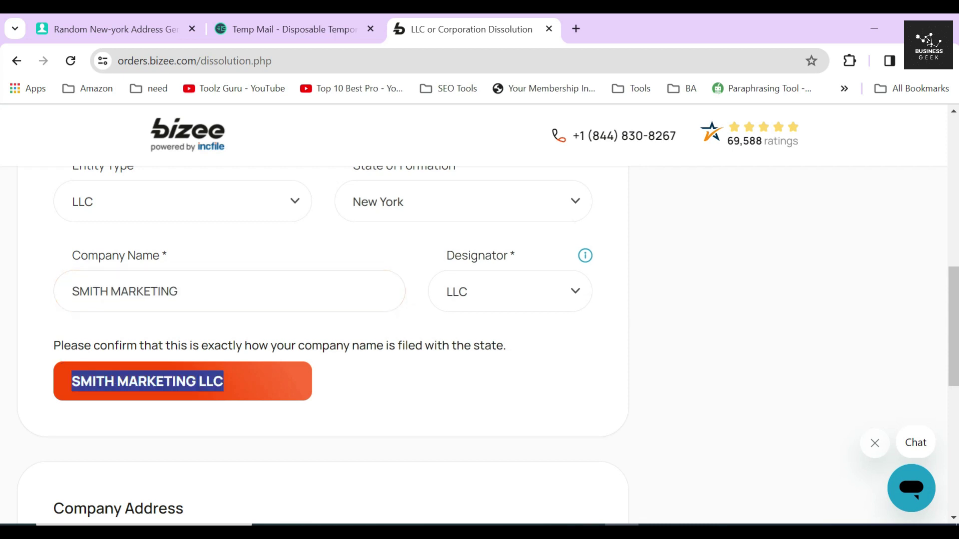
drag(52, 346, 503, 359)
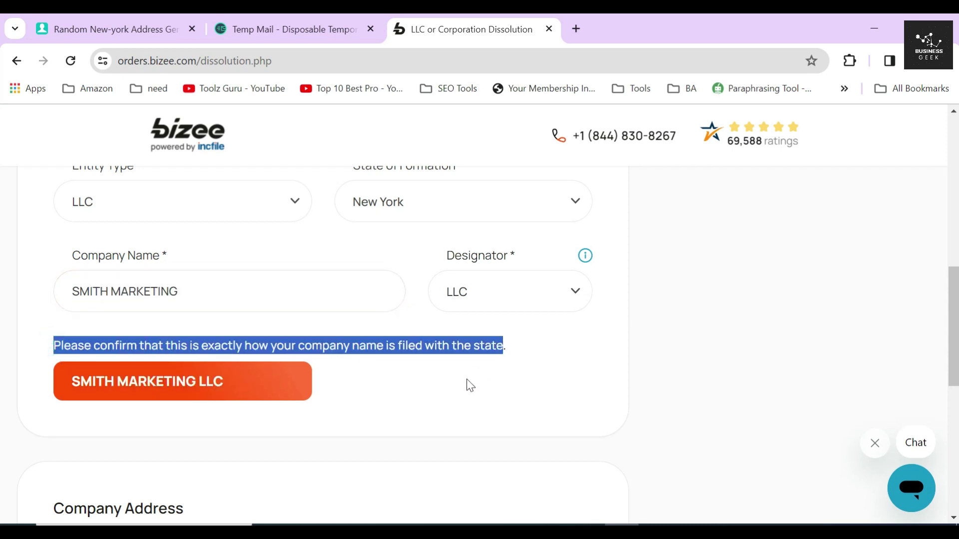
Type the company's street address in the Company Address section.
click(395, 376)
scroll(393, 369, down, 5)
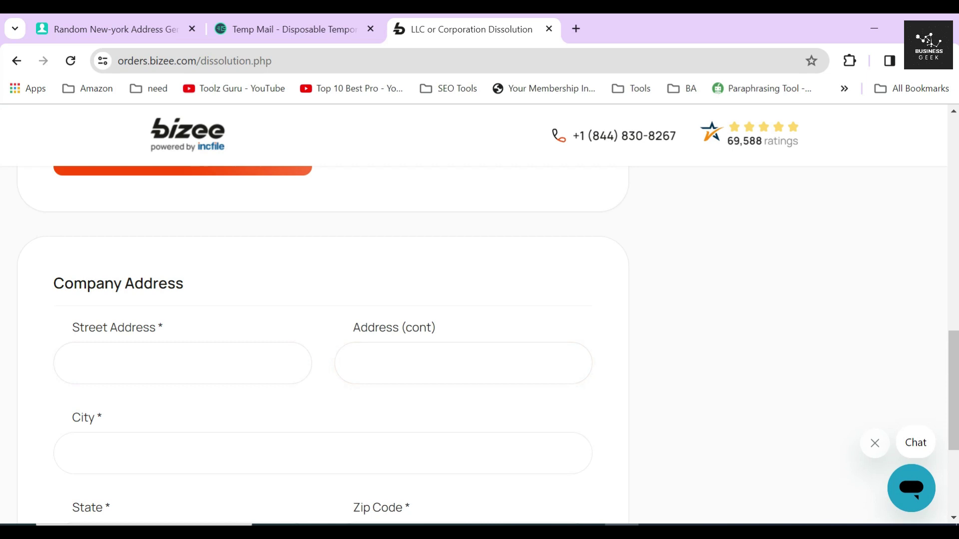
triple_click(148, 283)
click(194, 355)
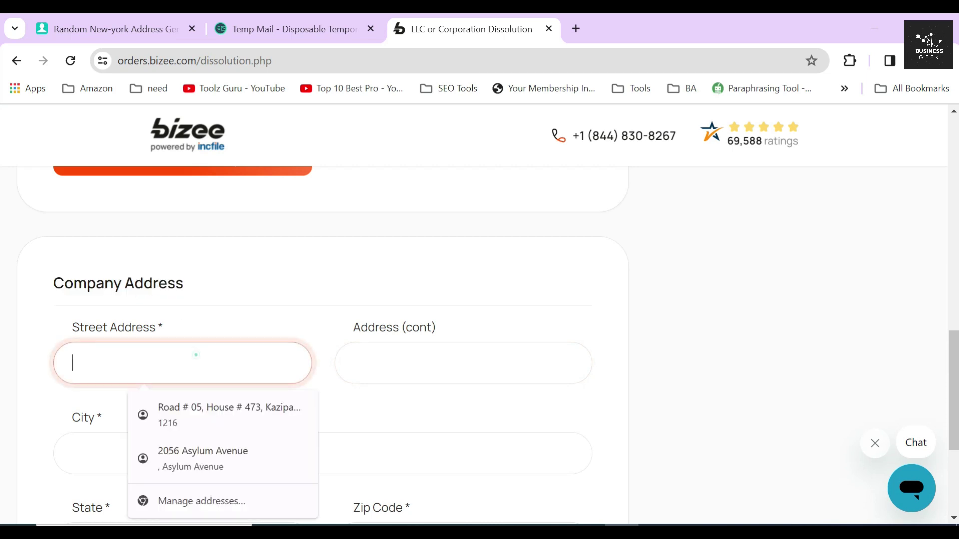
text(ST)
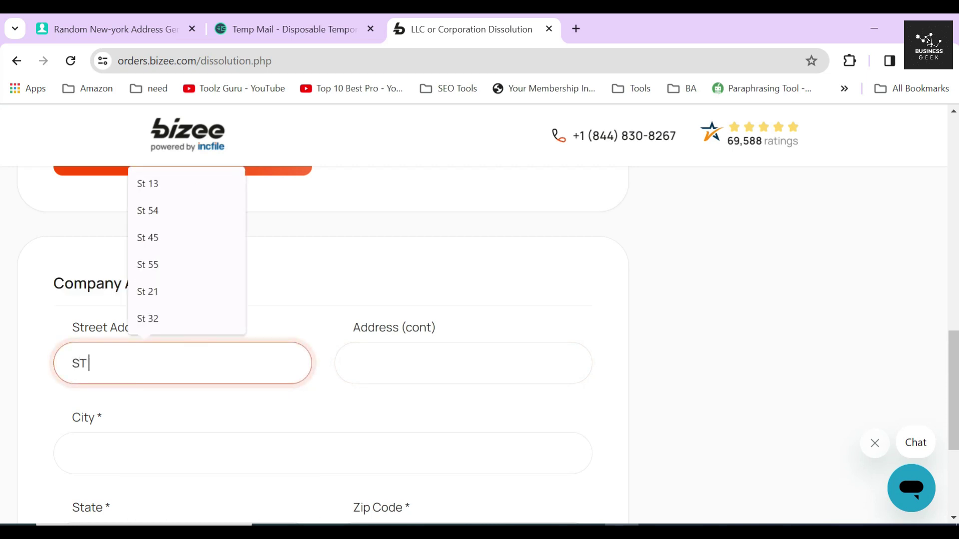
text( 88)
click(330, 392)
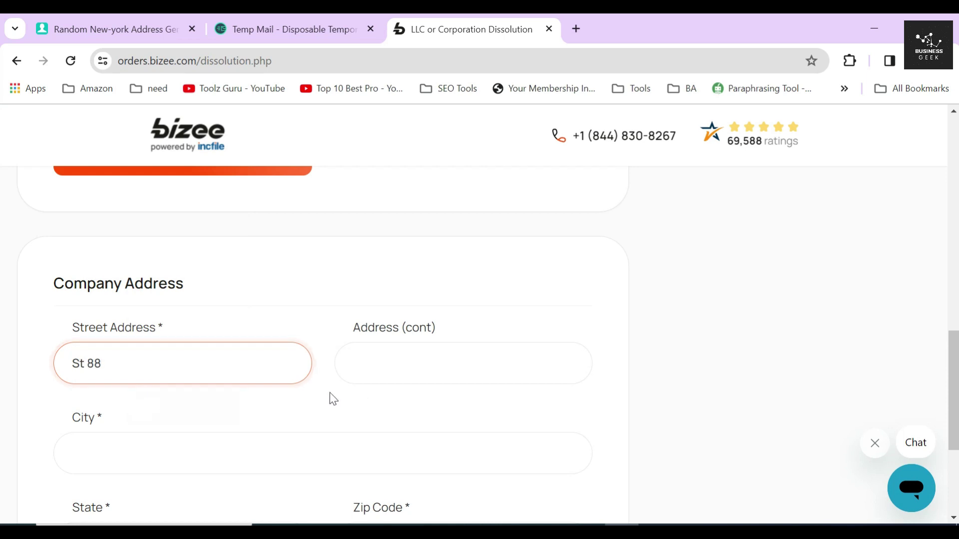
Paste the generated street address into the second address line.
click(128, 23)
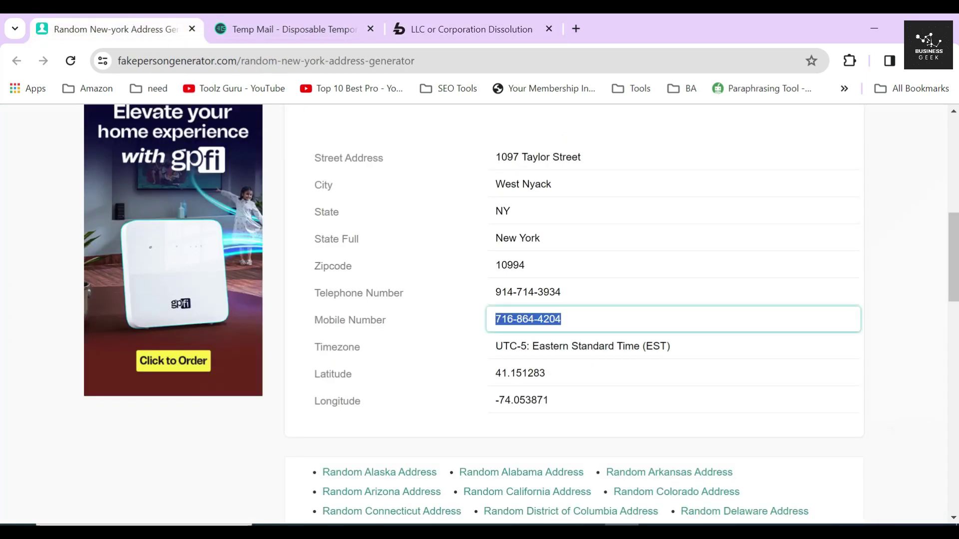
click(527, 157)
key(ctrl+c)
click(529, 34)
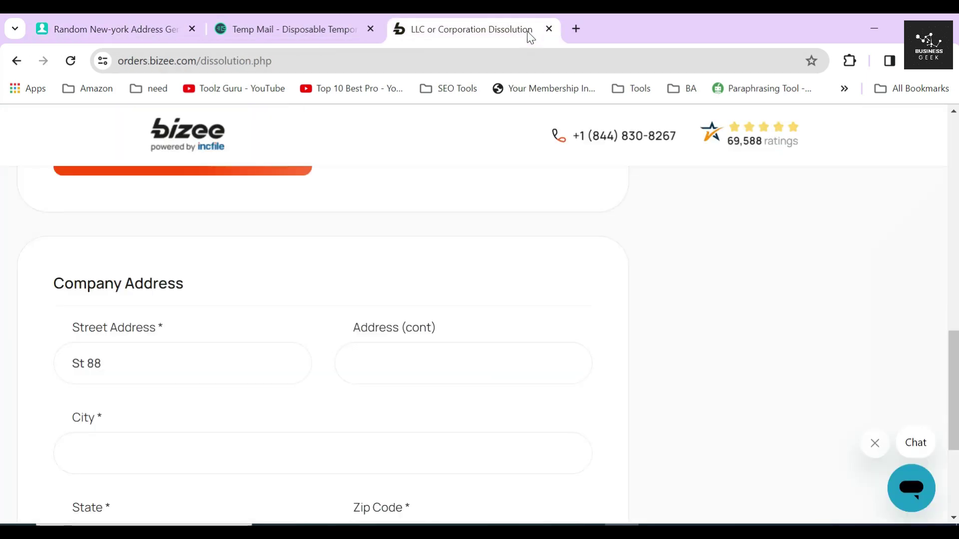
click(460, 348)
key(ctrl+v)
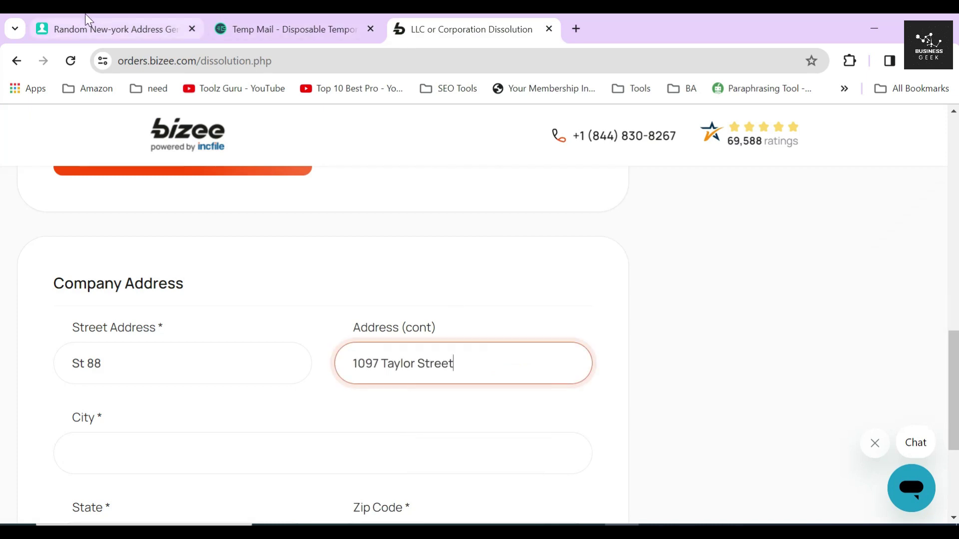
Paste the generated city name into City.
click(86, 22)
click(527, 186)
key(ctrl+c)
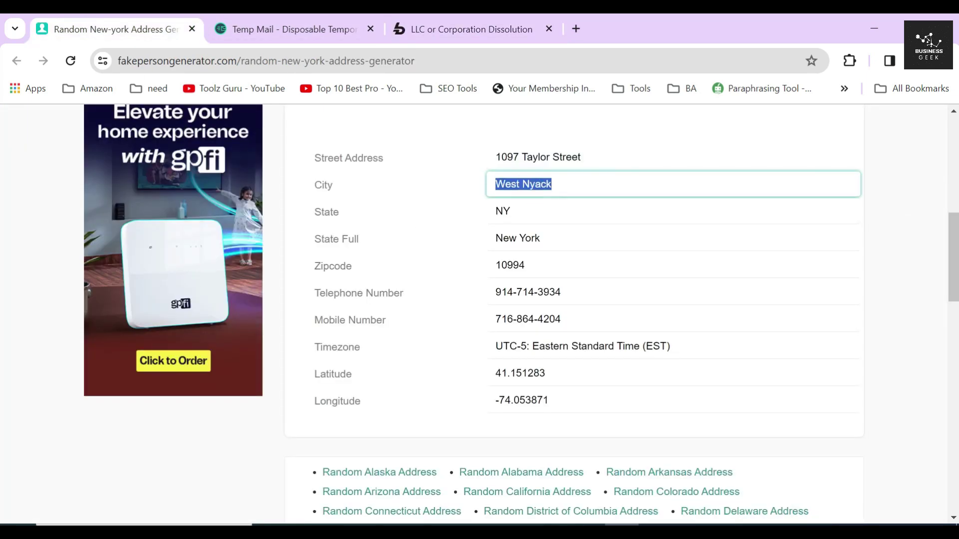
click(461, 29)
click(374, 439)
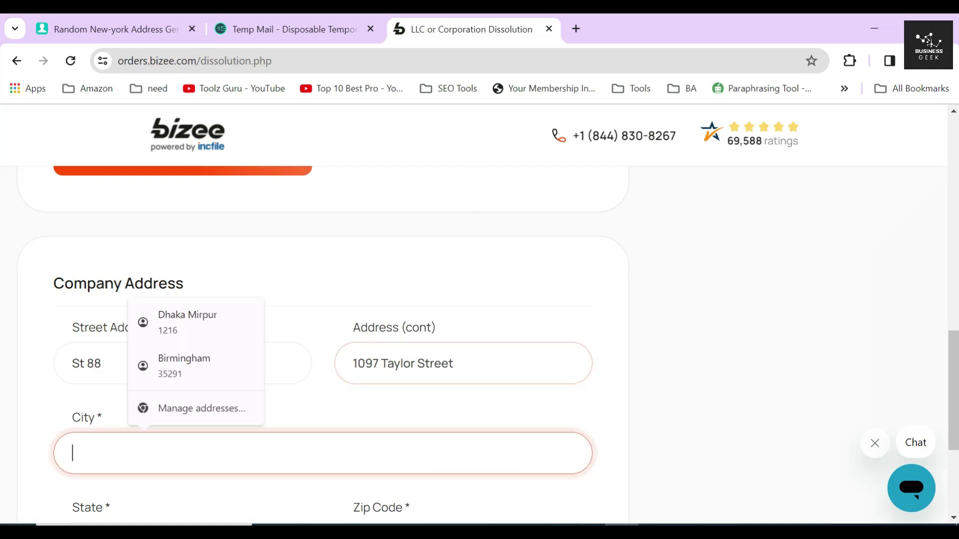
key(ctrl+v)
scroll(366, 391, down, 3)
Paste the generated zip code into Zip Code.
click(134, 26)
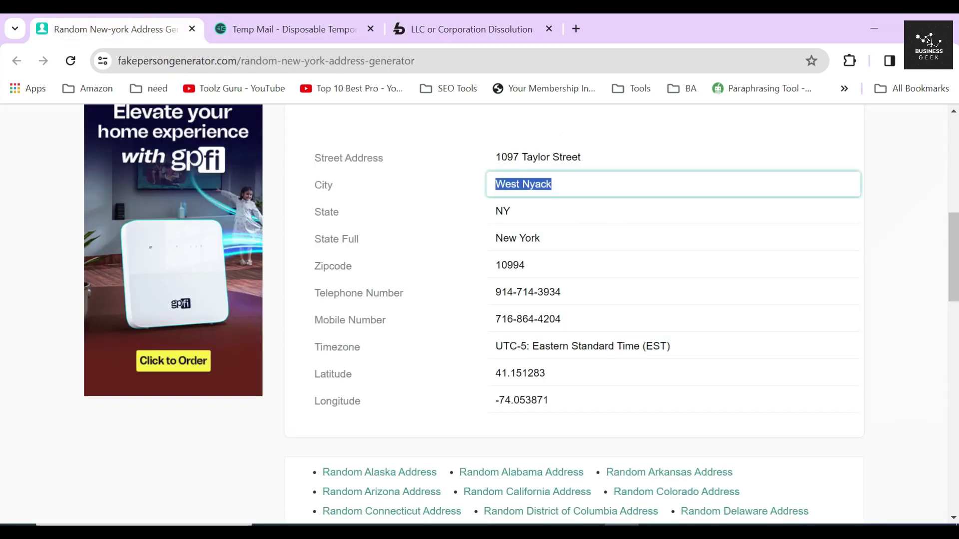
click(504, 254)
key(ctrl+c)
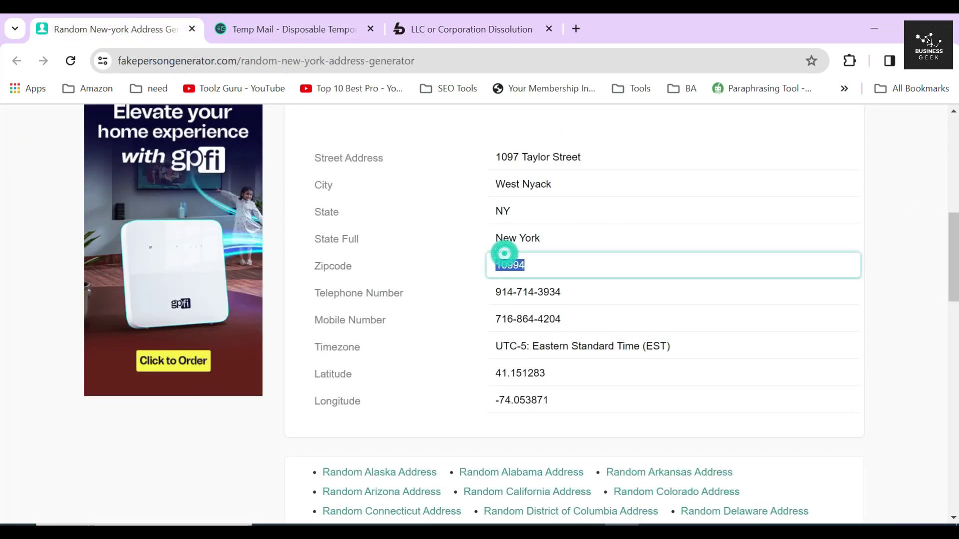
click(489, 18)
click(463, 393)
key(ctrl+v)
Choose New York as the company address state.
click(265, 393)
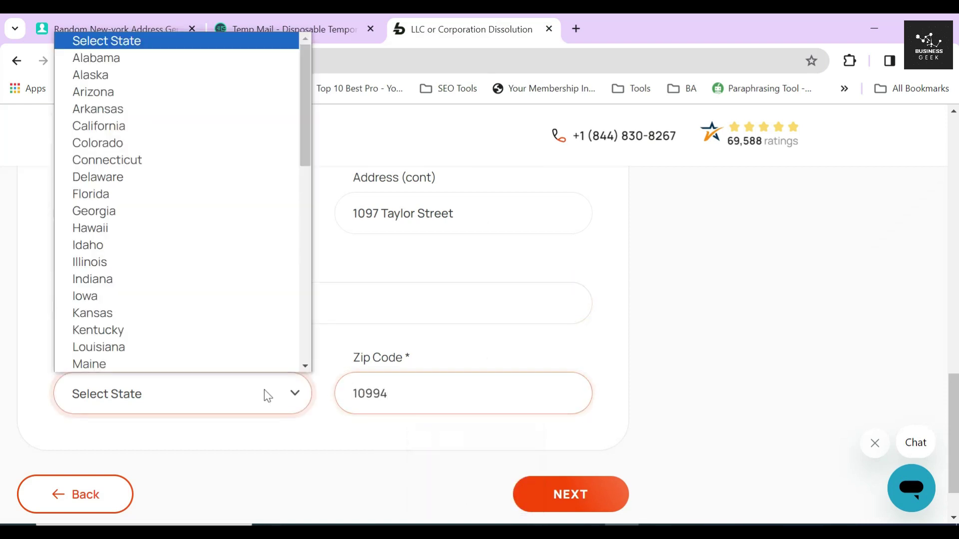
scroll(272, 299, down, 5)
click(163, 283)
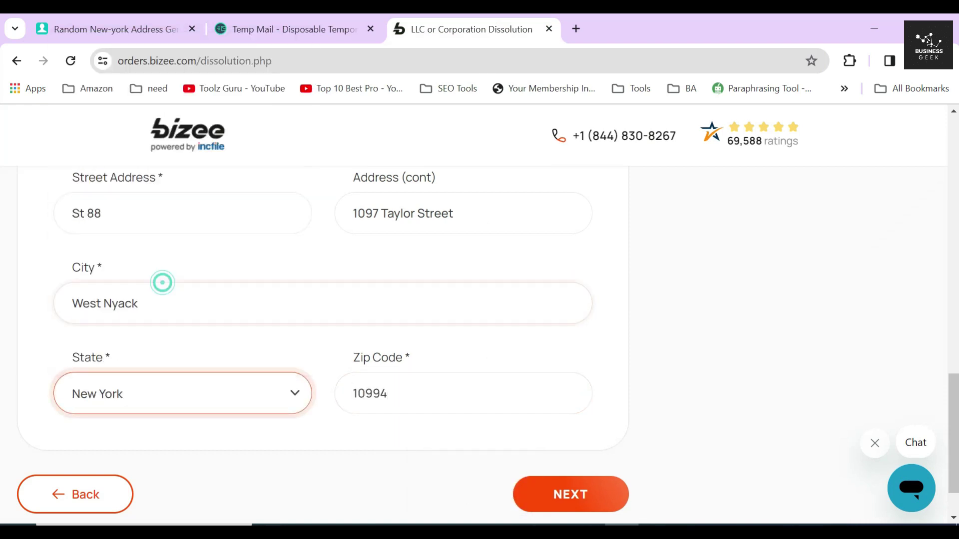
click(617, 416)
scroll(612, 419, down, 1)
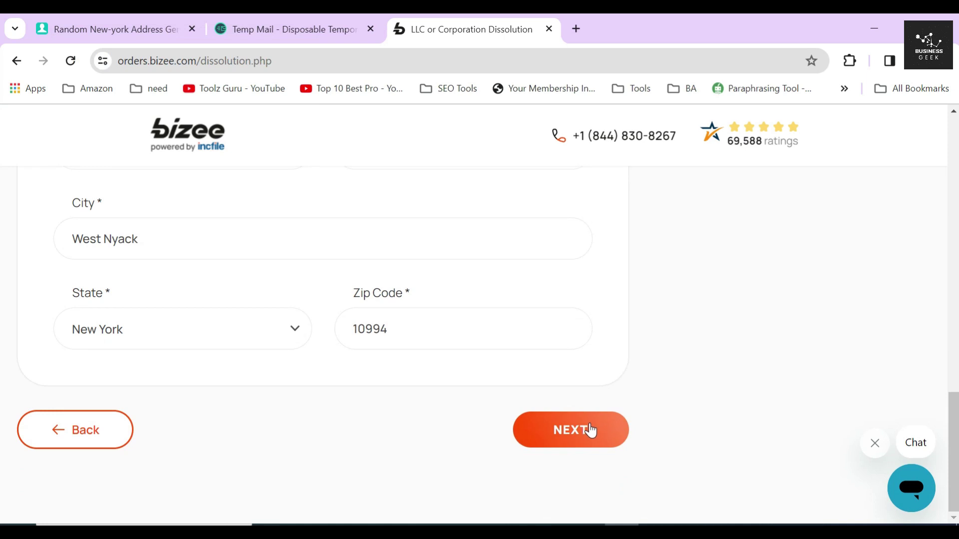
Submit the company address and review the $234 order total on the payment page.
click(591, 430)
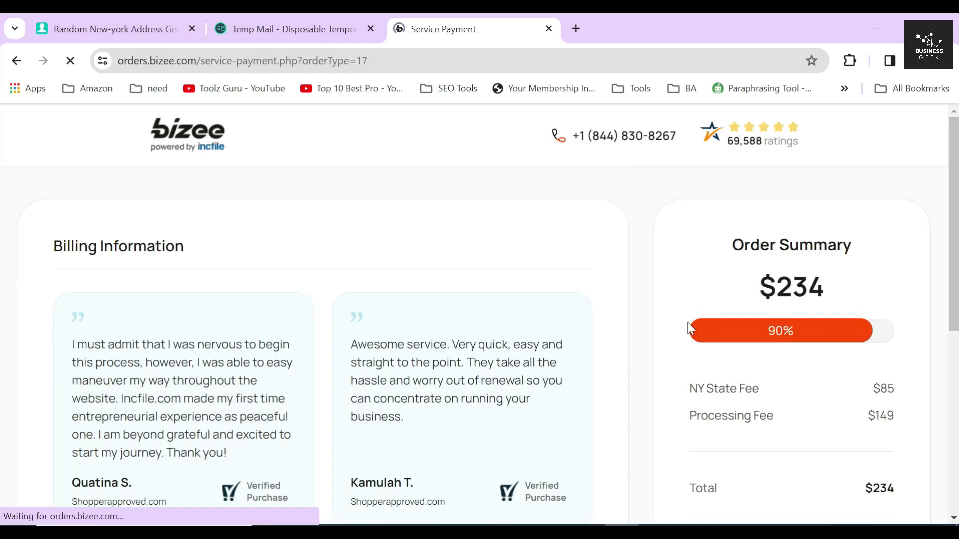
drag(754, 284, 695, 351)
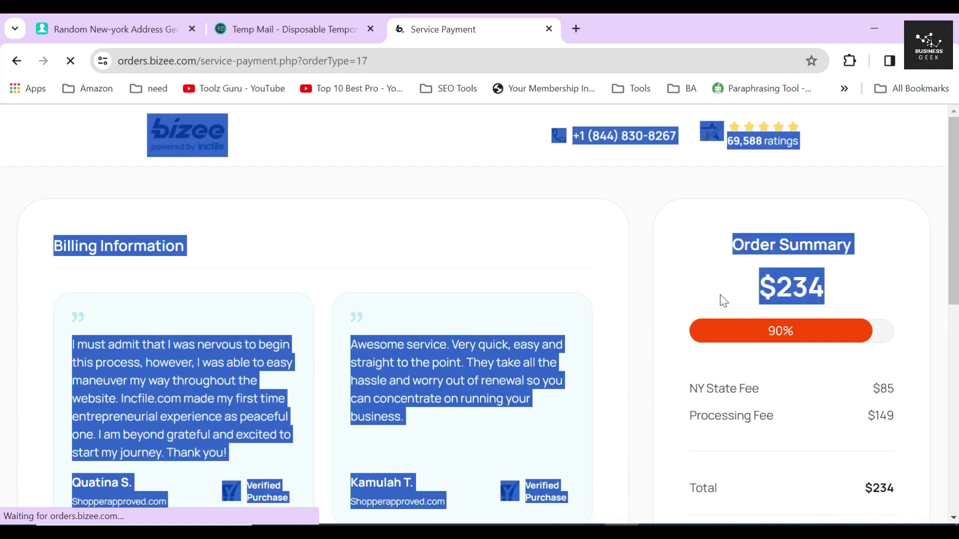
drag(724, 300, 829, 287)
Scroll to the Credit Card Information section and back up to the order total.
scroll(668, 295, down, 5)
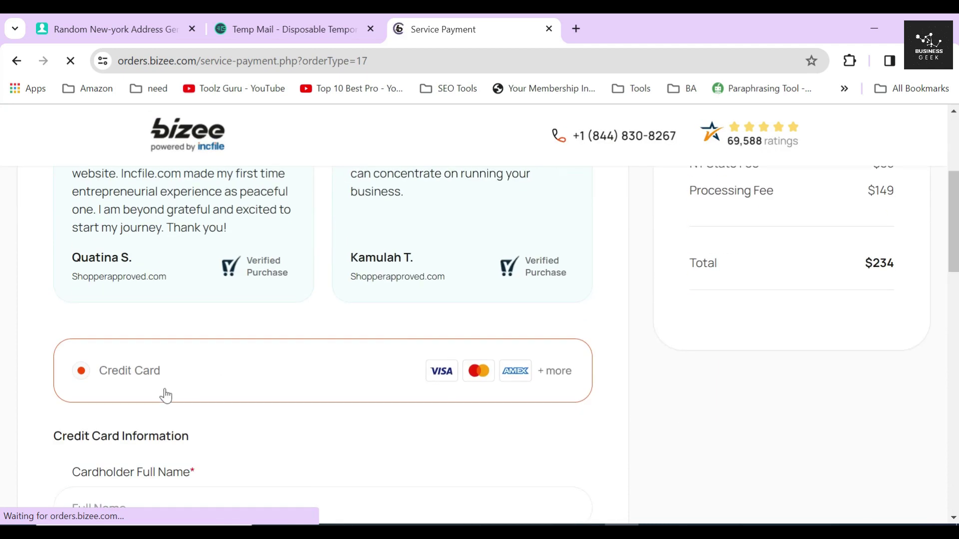
scroll(129, 379, down, 2)
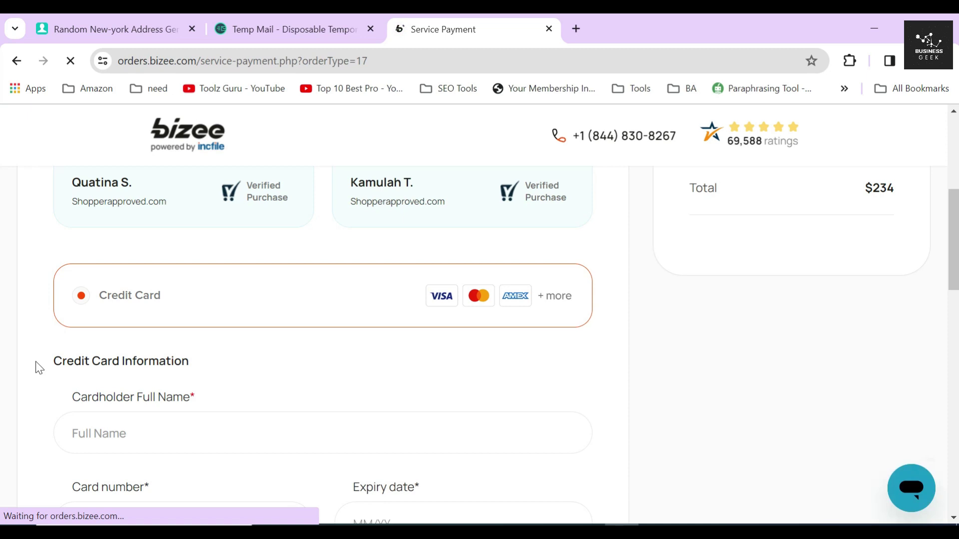
drag(40, 361, 215, 362)
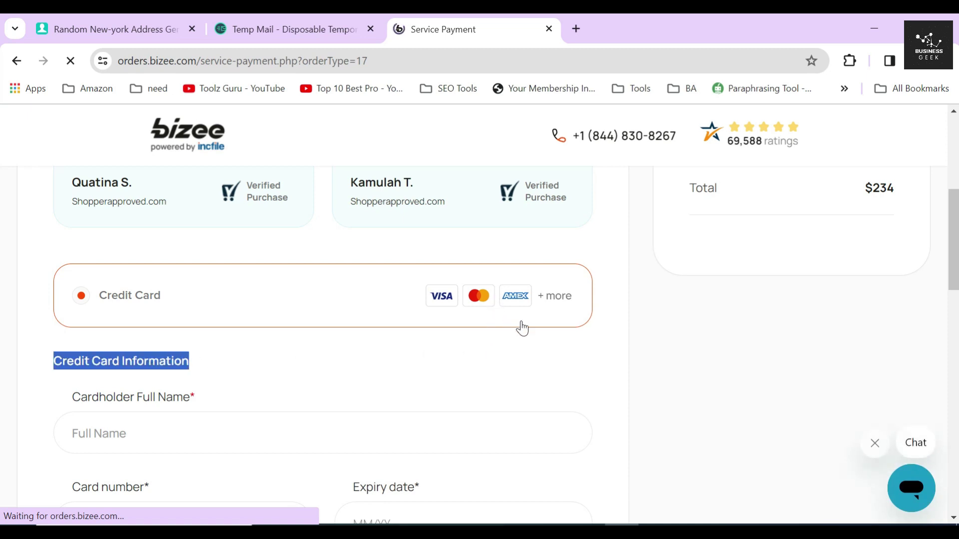
click(531, 391)
scroll(630, 370, down, 2)
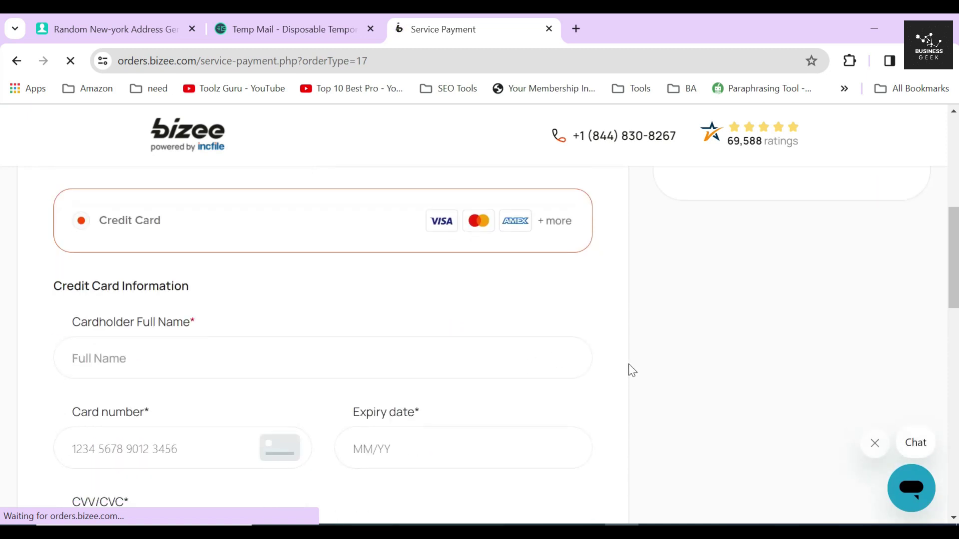
scroll(630, 369, up, 5)
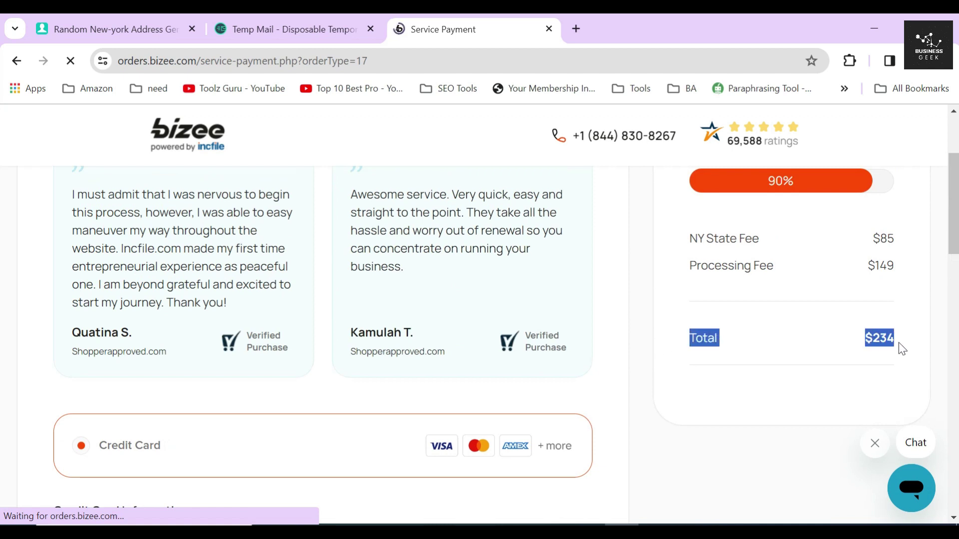
scroll(806, 375, up, 3)
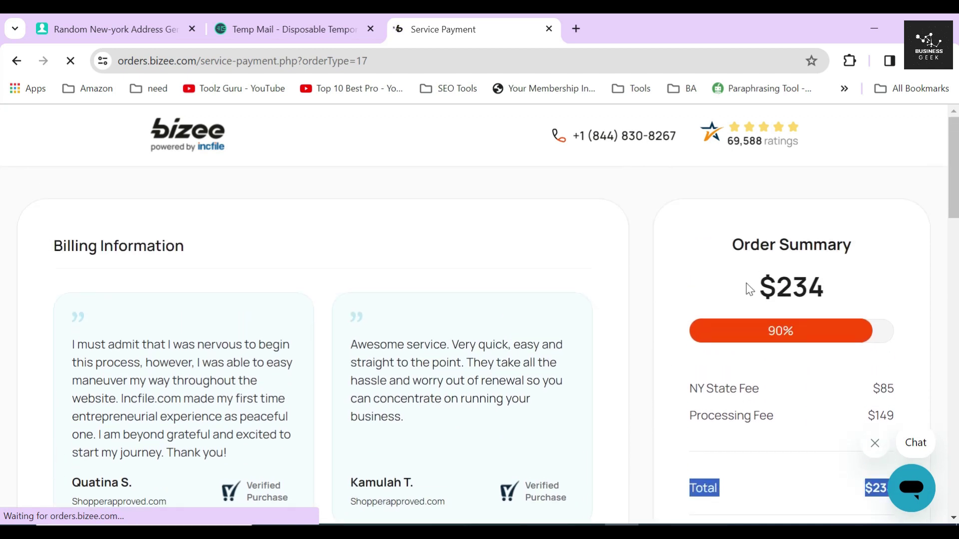
drag(749, 289, 827, 289)
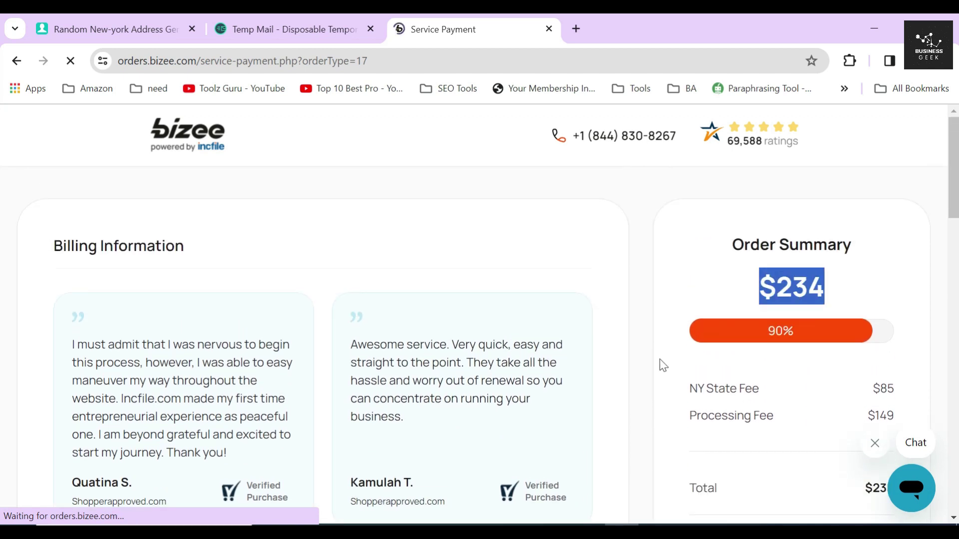